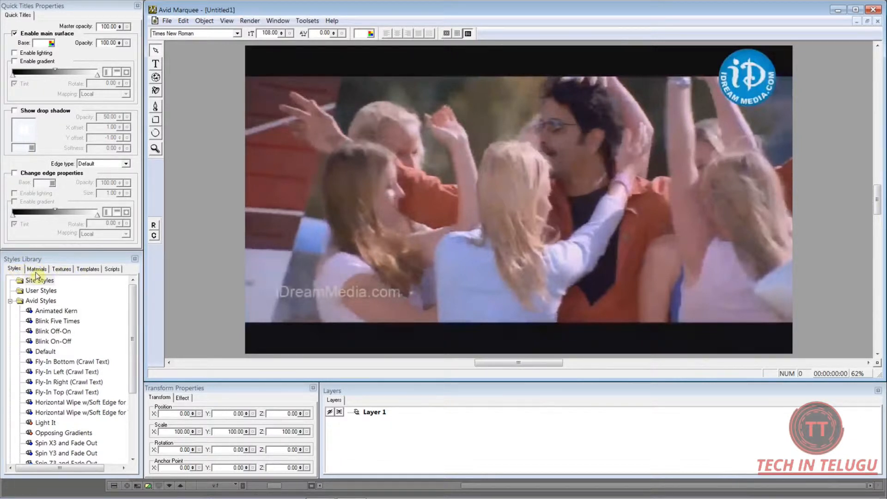
pyautogui.click(37, 270)
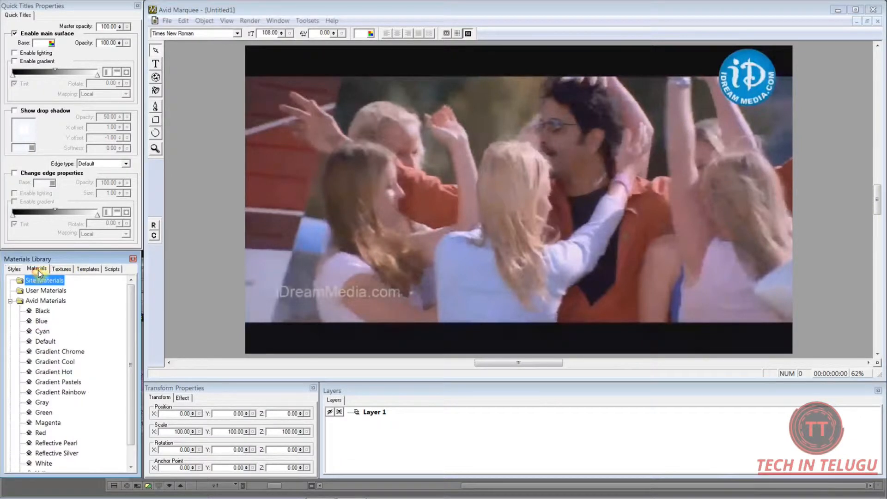
pyautogui.click(14, 270)
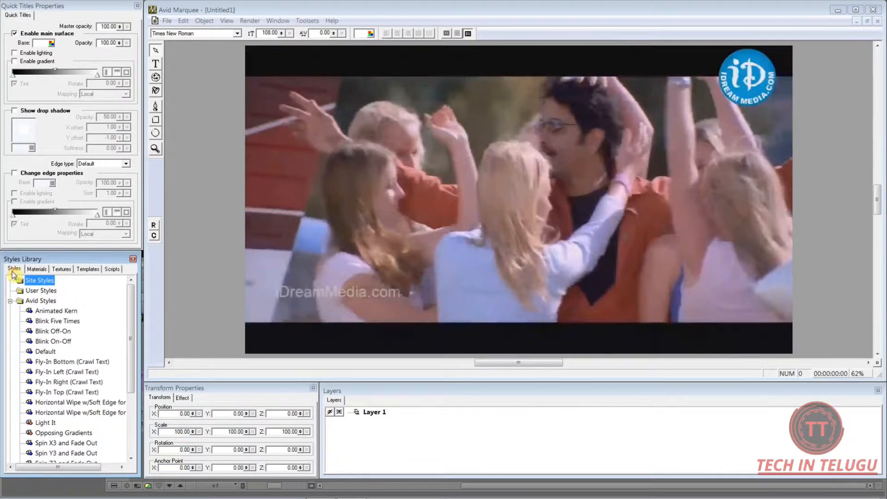
pyautogui.click(37, 271)
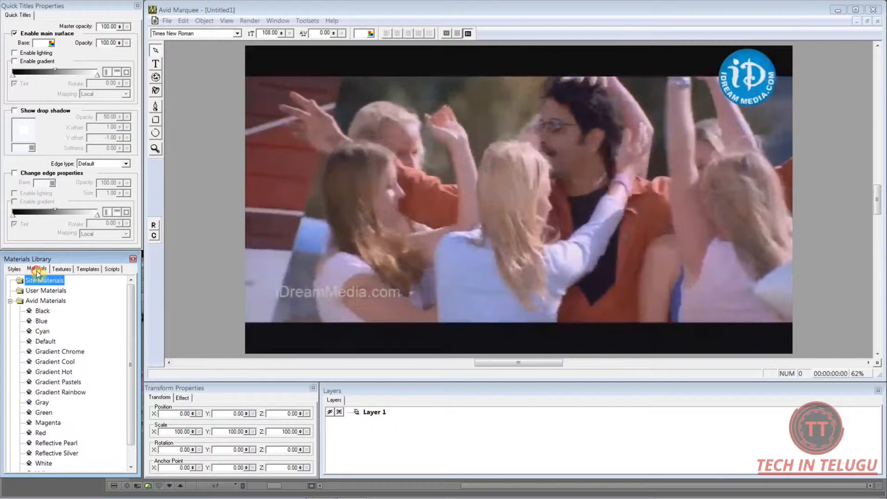
pyautogui.click(13, 270)
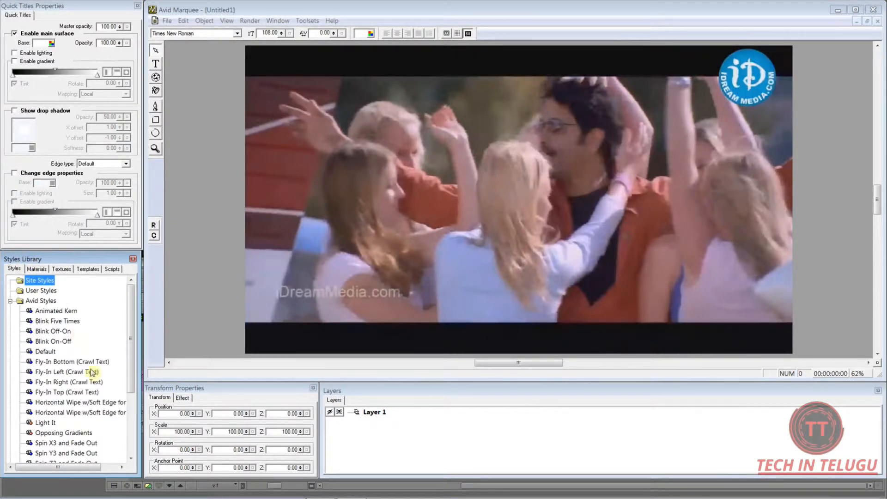
# Show the safe-area guides over the frame and toggle the reference video background off and back on.
pyautogui.click(447, 34)
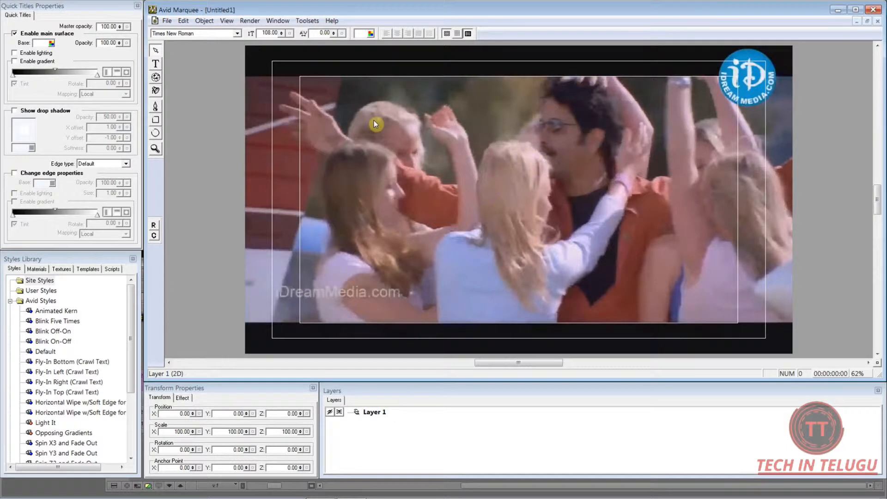
pyautogui.click(467, 33)
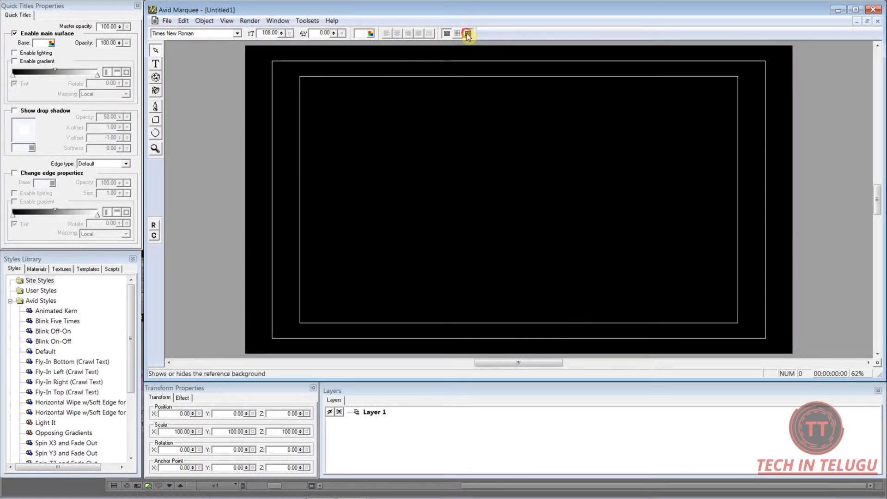
pyautogui.click(467, 34)
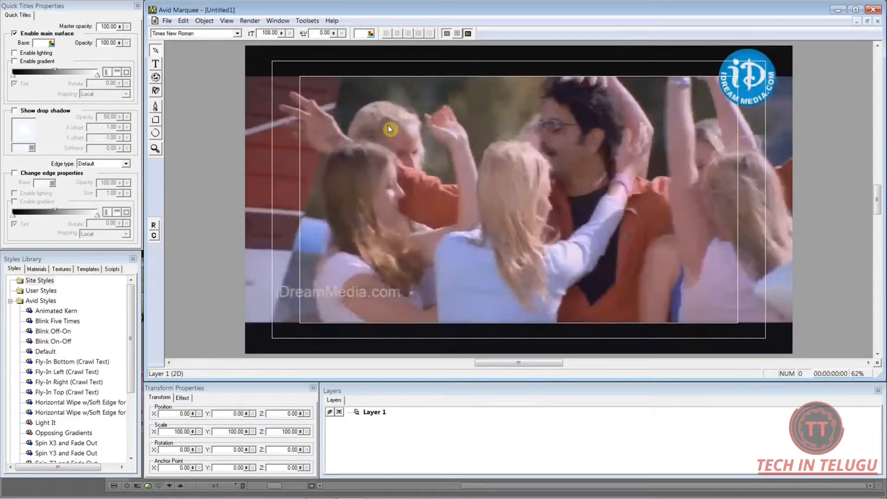
# Add the title text AVID in the upper part of the frame with the Text tool.
pyautogui.click(155, 65)
pyautogui.click(378, 157)
pyautogui.press('capslock')
pyautogui.write('AV')
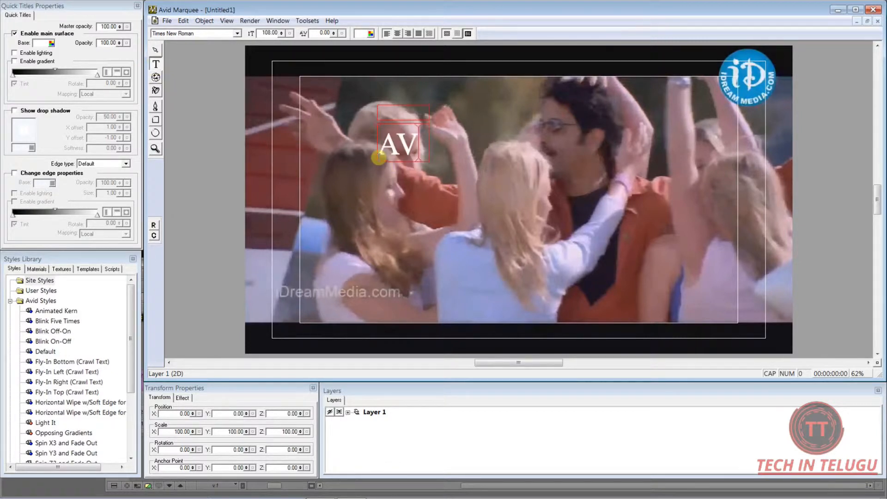
pyautogui.write('ID')
pyautogui.press('Escape')
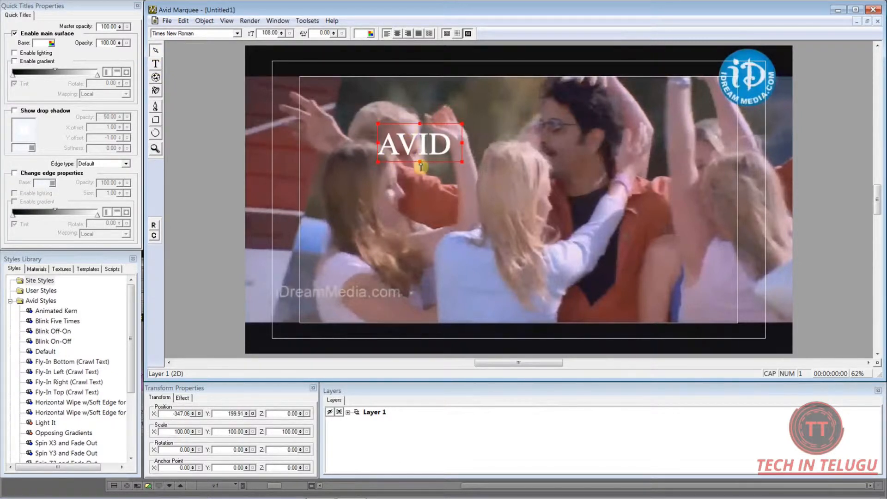
# Stretch the AVID text box sideways to span the full width of the inner safe-area guide.
pyautogui.moveTo(378, 166); pyautogui.dragTo(301, 172)
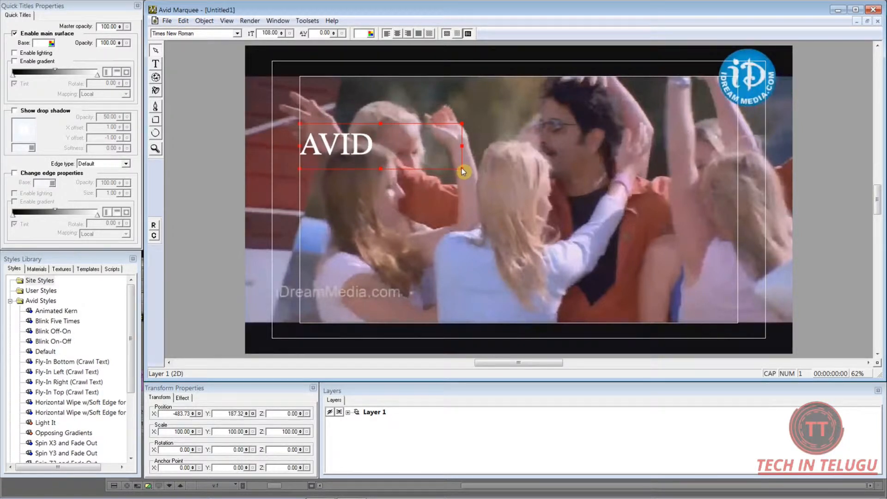
pyautogui.moveTo(462, 171); pyautogui.dragTo(733, 180)
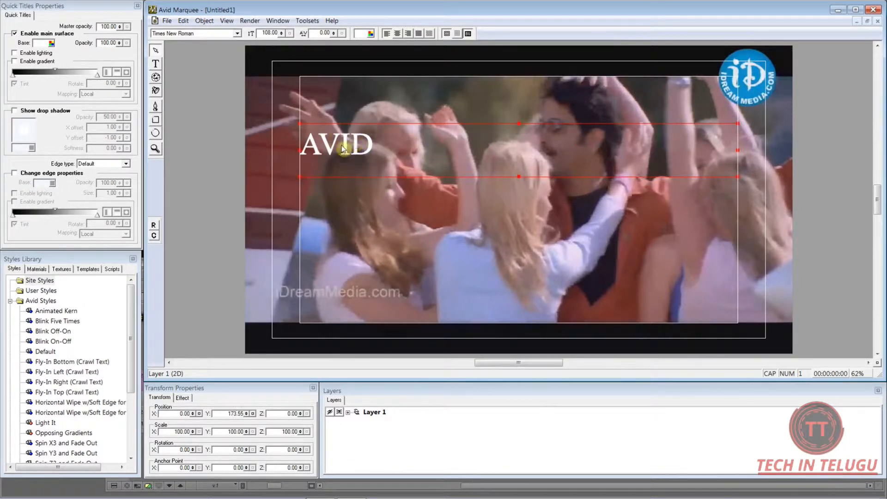
# Enlarge the AVID title to font size 381.60 and center it within its text box.
pyautogui.moveTo(283, 35); pyautogui.dragTo(275, 2)
pyautogui.moveTo(519, 177); pyautogui.dragTo(513, 254)
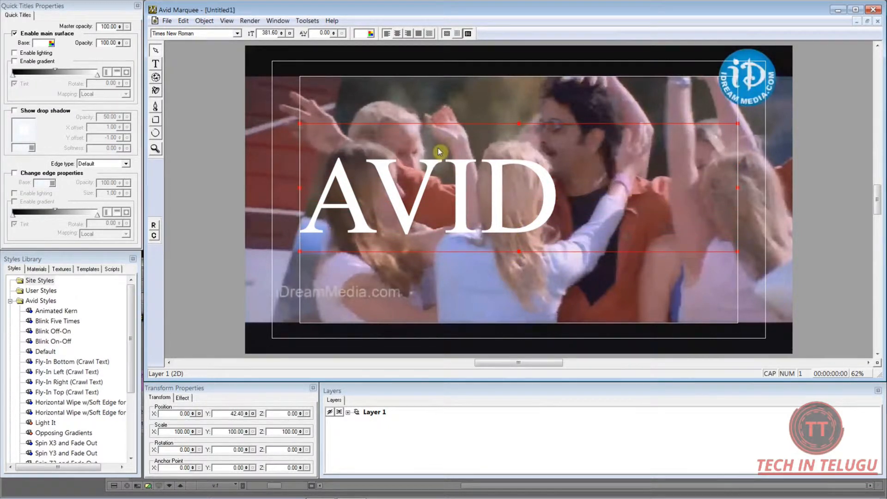
pyautogui.click(397, 33)
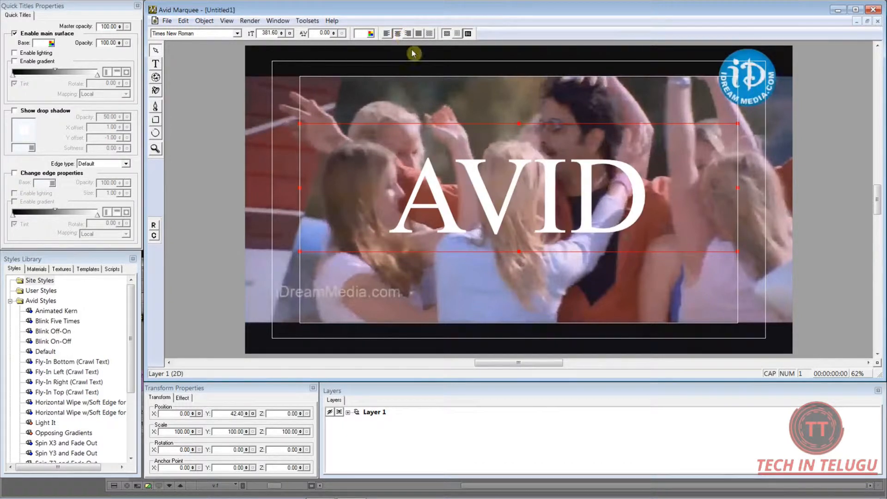
pyautogui.click(430, 82)
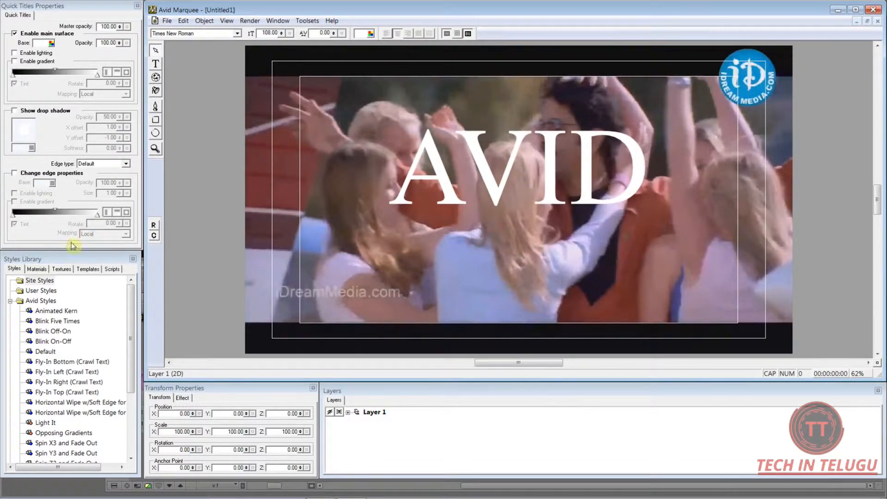
# Apply the Animated Kern style from the Avid Styles to the AVID title and play the animation.
pyautogui.click(11, 270)
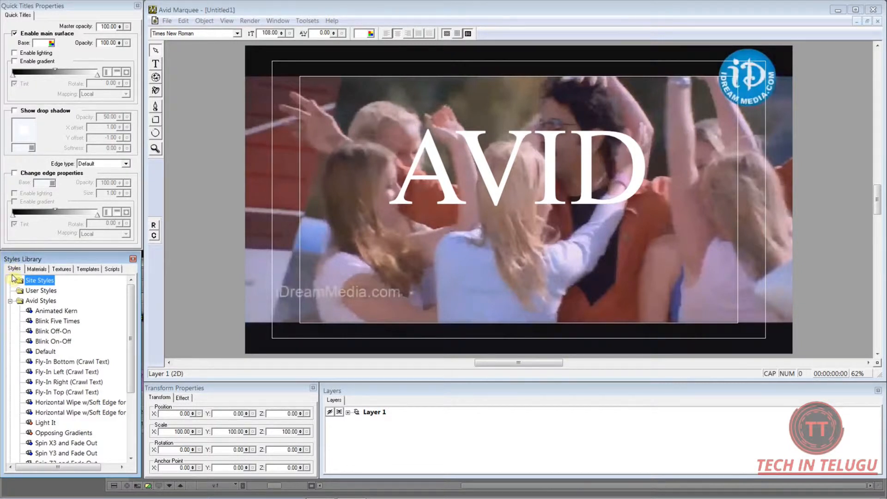
pyautogui.click(9, 301)
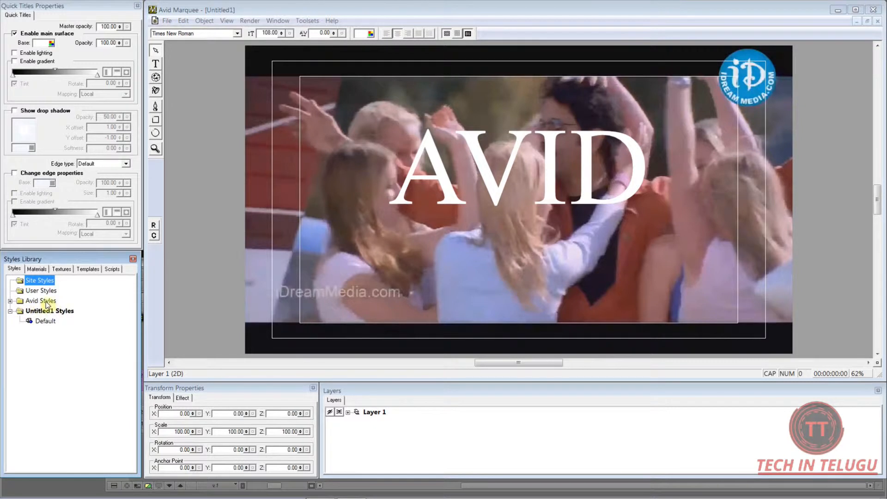
pyautogui.click(10, 301)
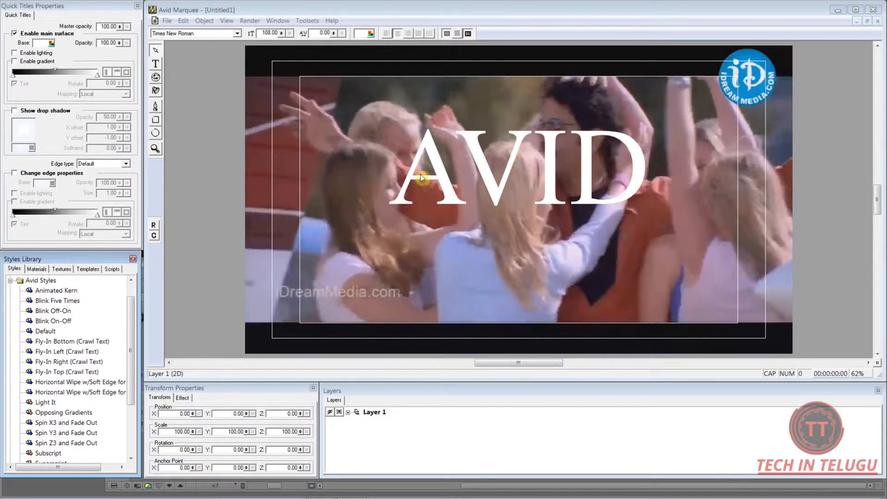
pyautogui.click(439, 161)
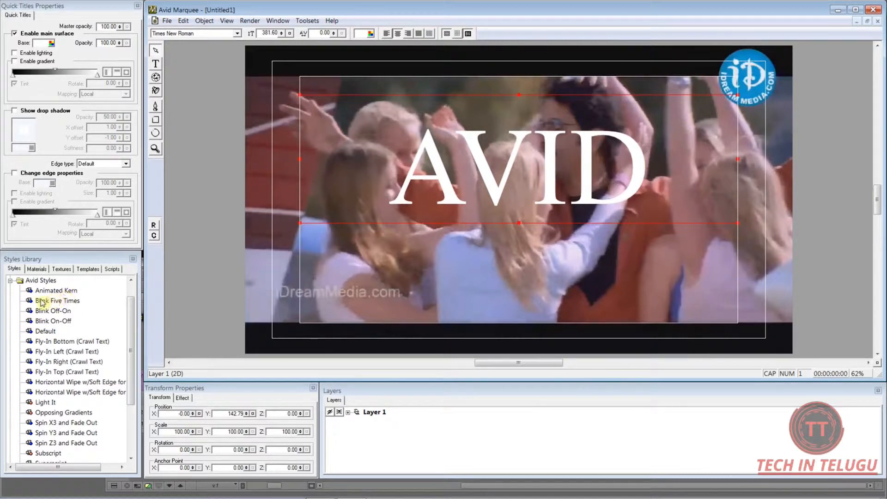
pyautogui.click(29, 291)
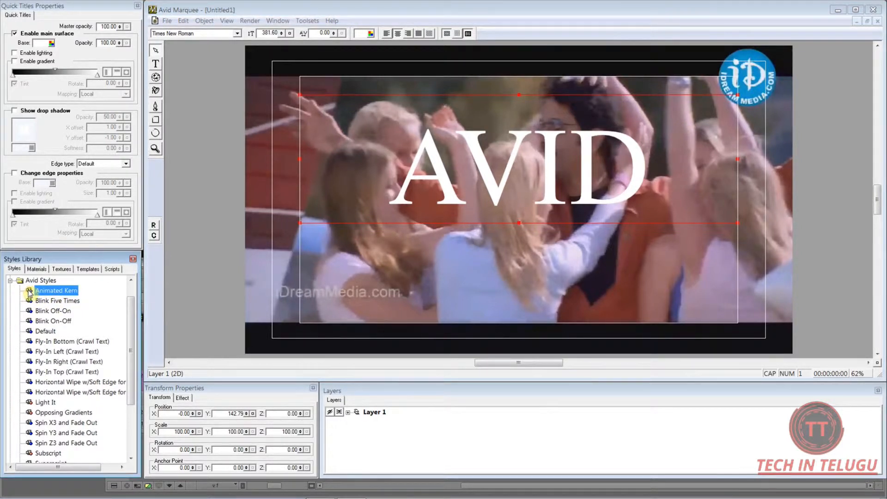
pyautogui.moveTo(29, 291); pyautogui.dragTo(442, 172)
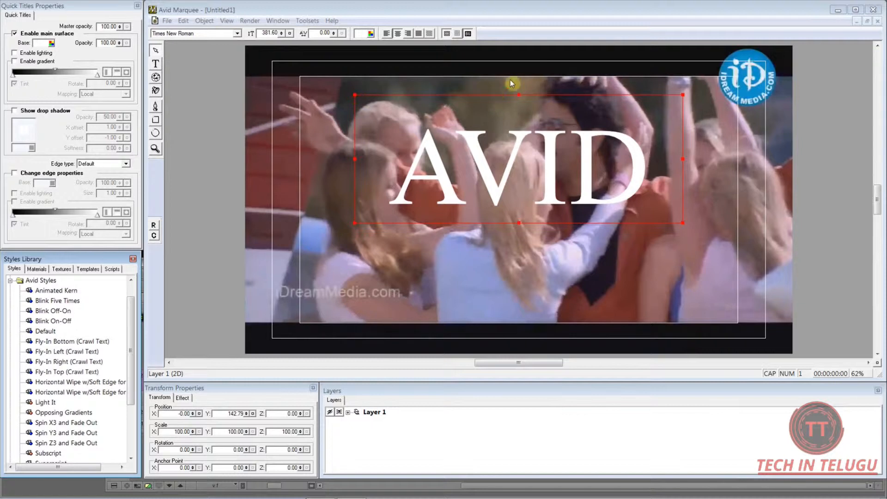
pyautogui.click(537, 88)
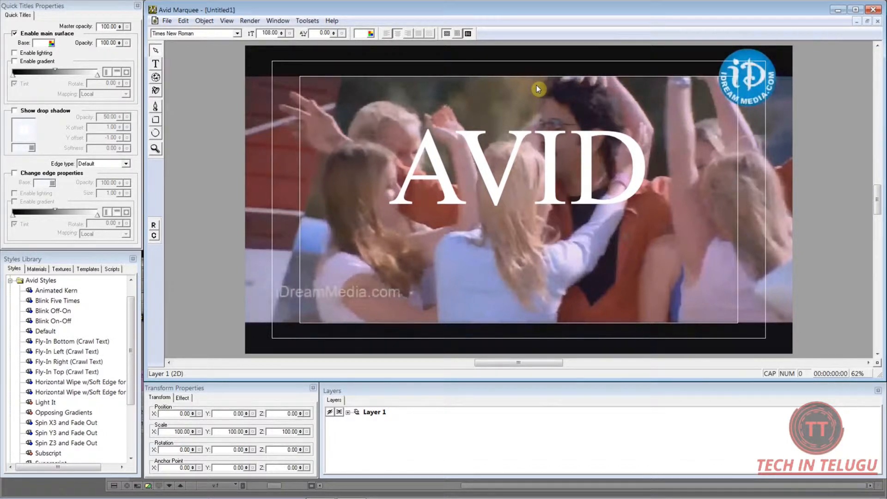
pyautogui.press('space')
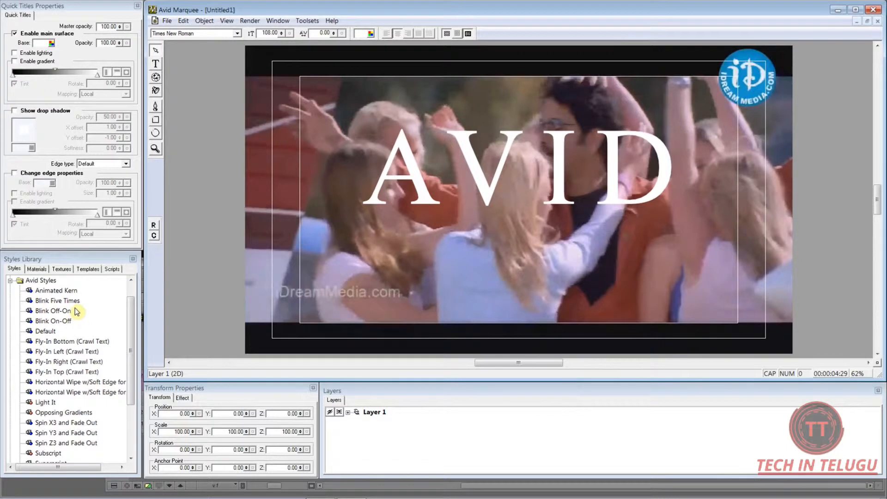
# Apply the Blink Five Times style to the AVID title and play back the result.
pyautogui.click(482, 180)
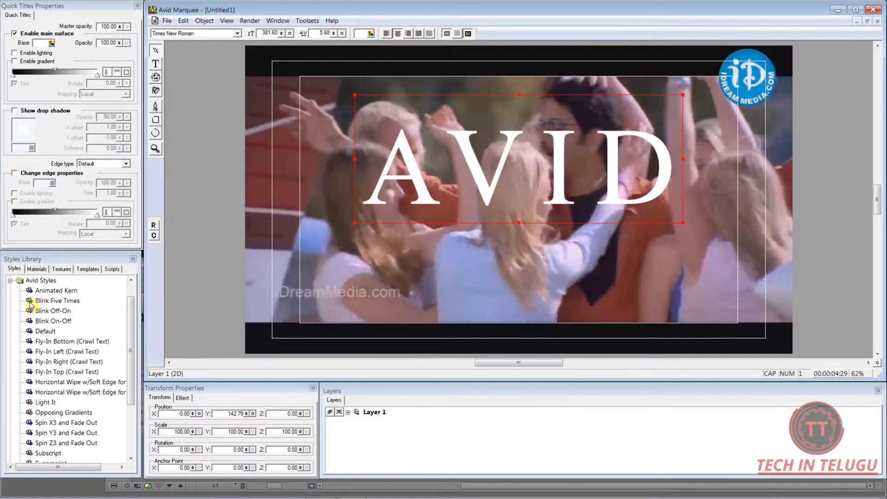
pyautogui.moveTo(29, 301); pyautogui.dragTo(423, 195)
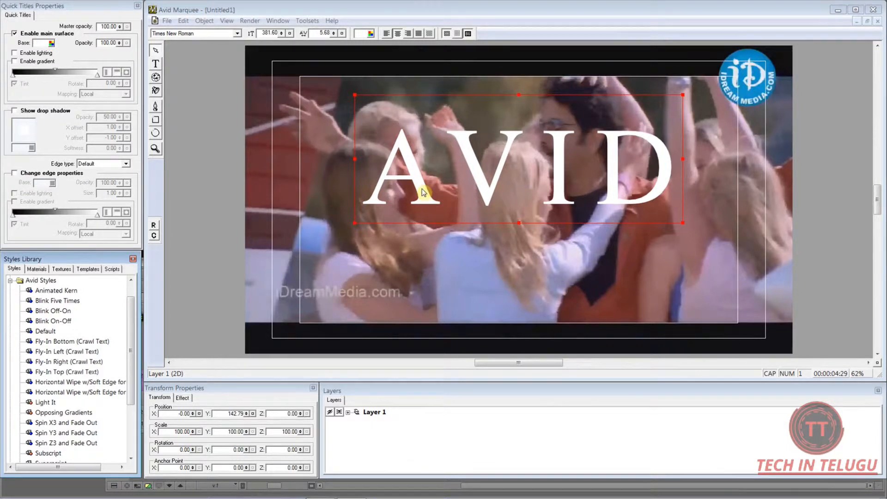
pyautogui.click(540, 87)
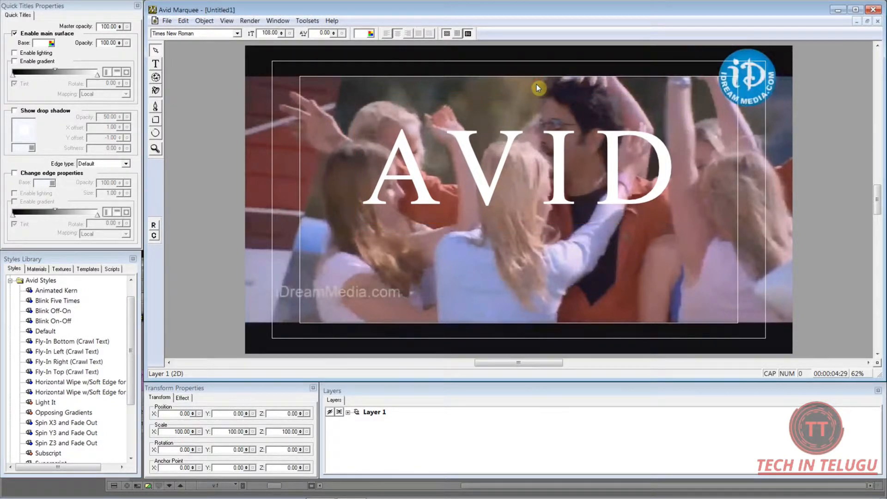
pyautogui.press('space')
# Apply the Gradient Rainbow material from the Avid Materials to the AVID title, then deselect it.
pyautogui.click(56, 291)
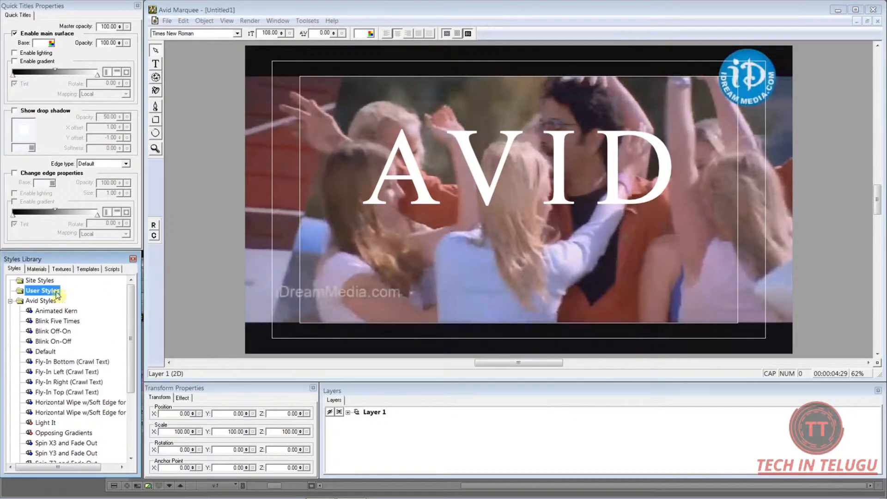
pyautogui.click(37, 271)
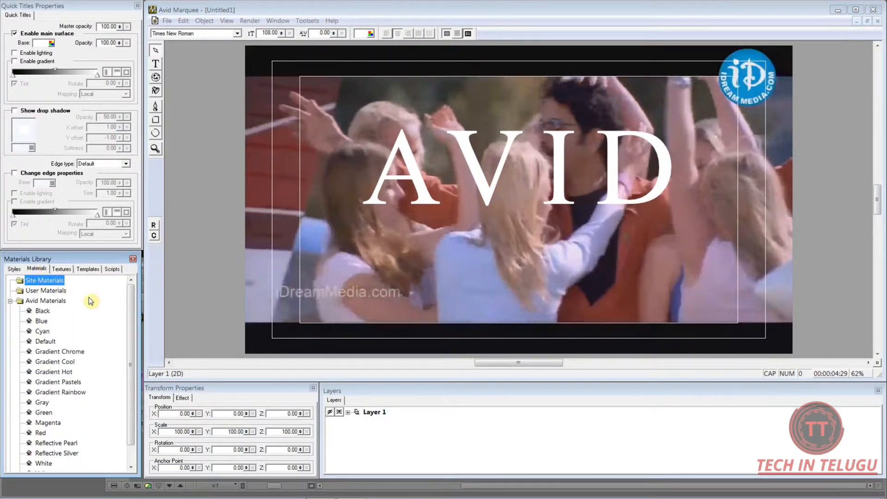
pyautogui.moveTo(131, 307); pyautogui.dragTo(132, 319)
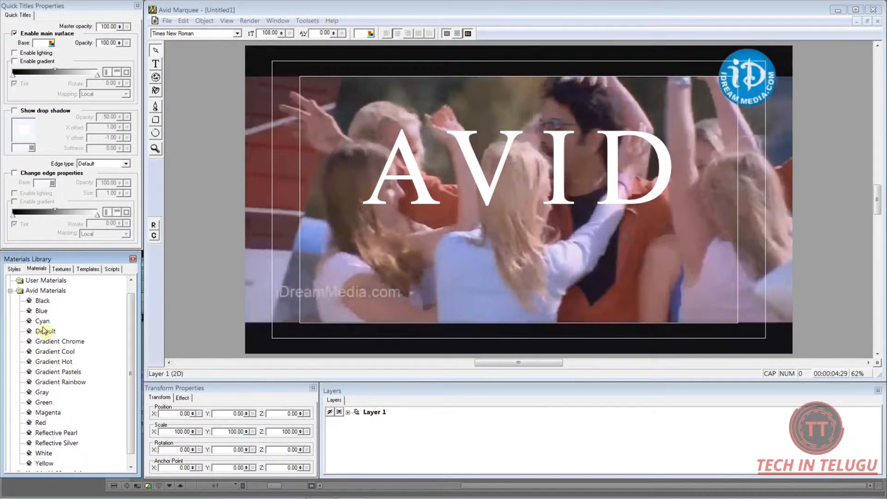
pyautogui.click(419, 185)
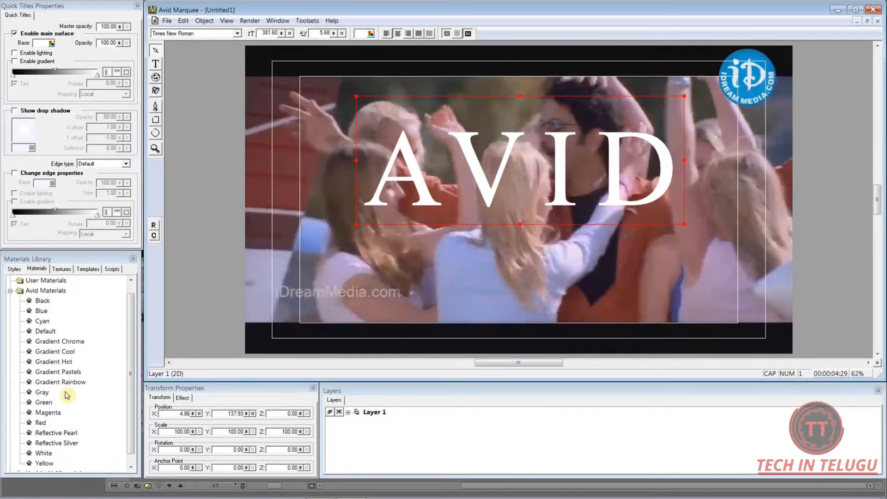
pyautogui.click(31, 385)
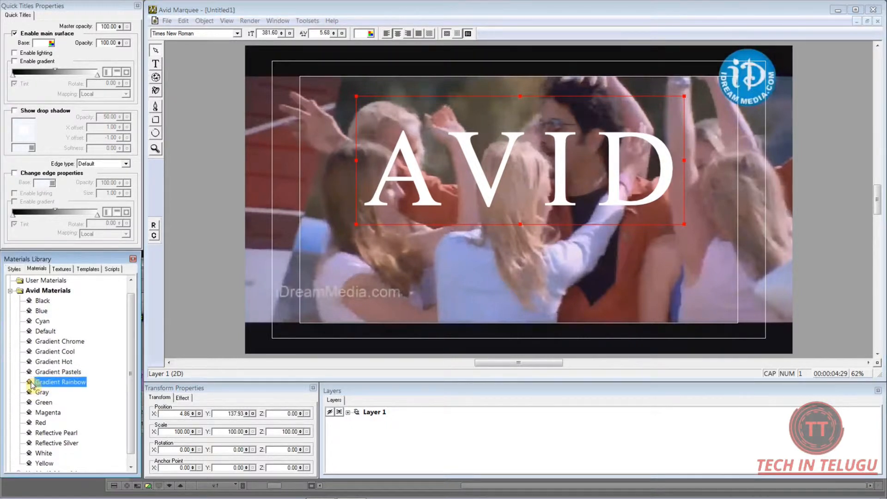
pyautogui.moveTo(29, 384); pyautogui.dragTo(417, 175)
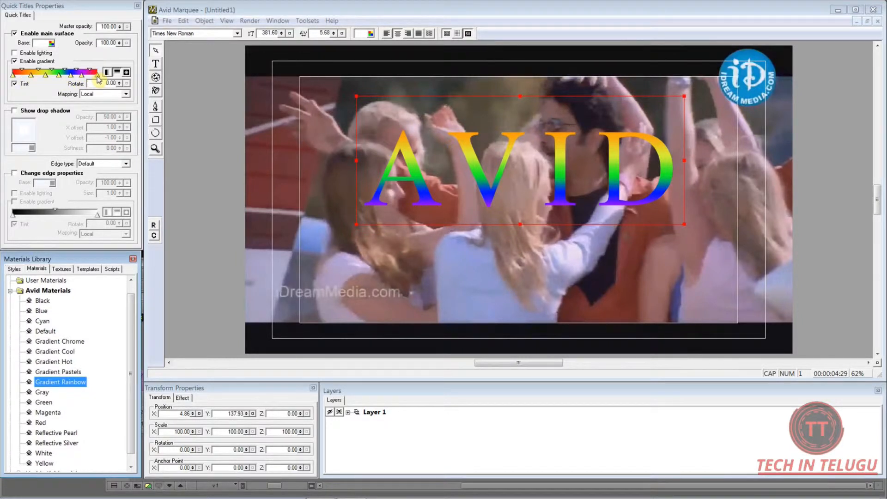
pyautogui.click(476, 89)
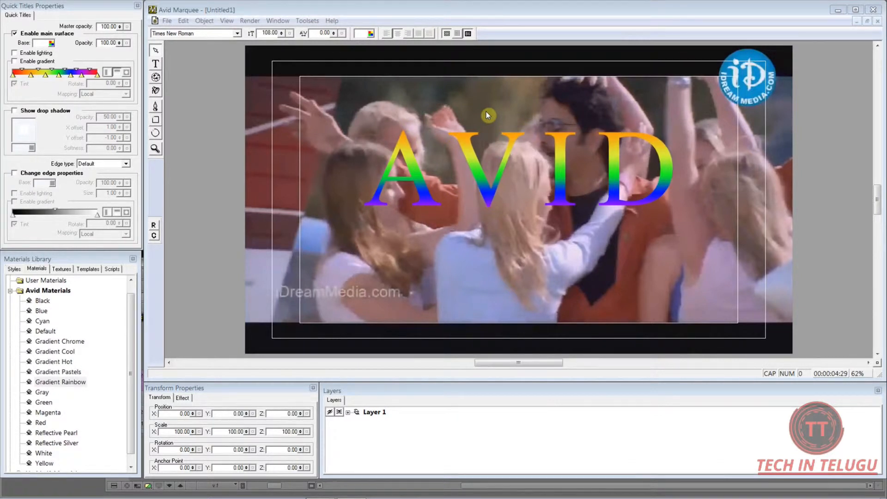
# Apply the BrickRed.tif texture from the Avid Textures to the AVID title.
pyautogui.click(64, 280)
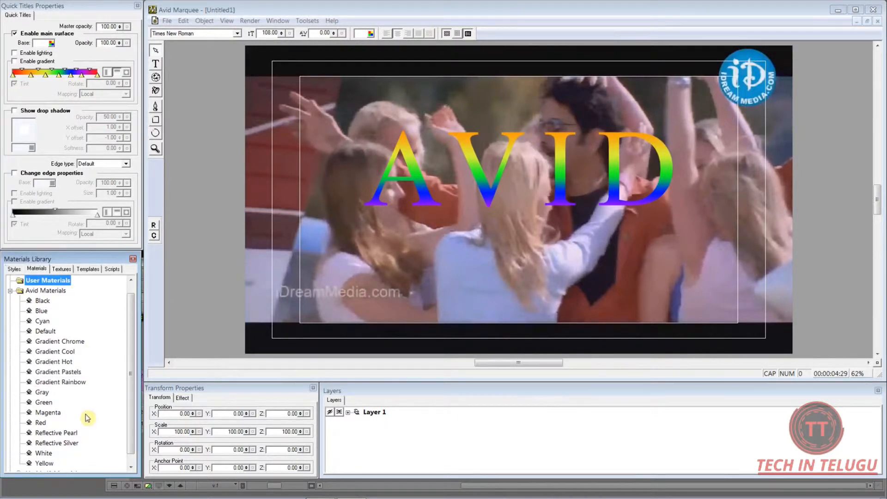
pyautogui.click(67, 270)
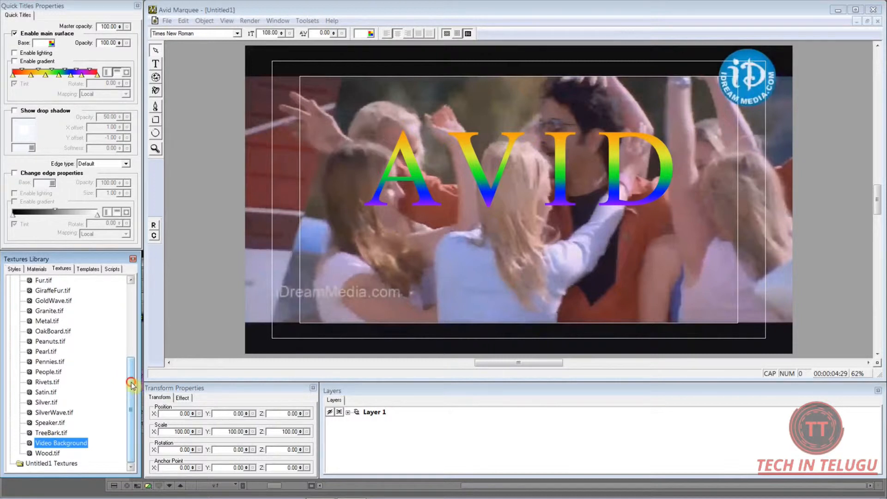
pyautogui.scroll(4, 131, 385)
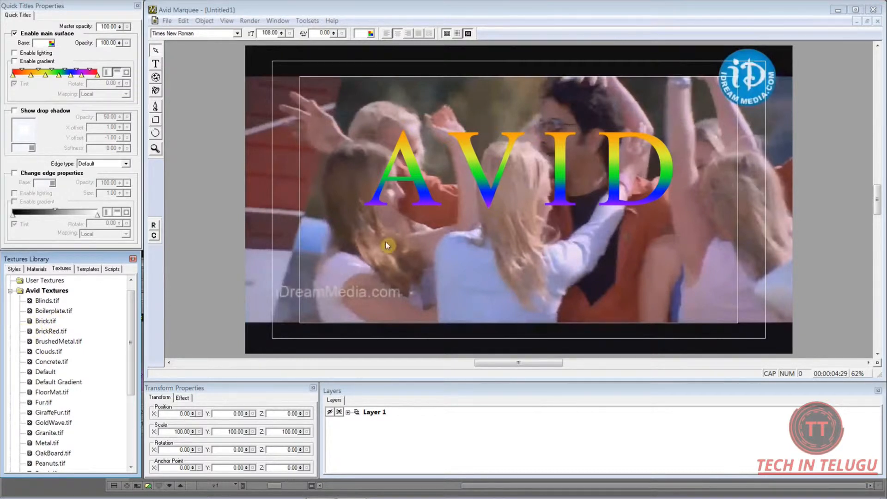
pyautogui.click(481, 185)
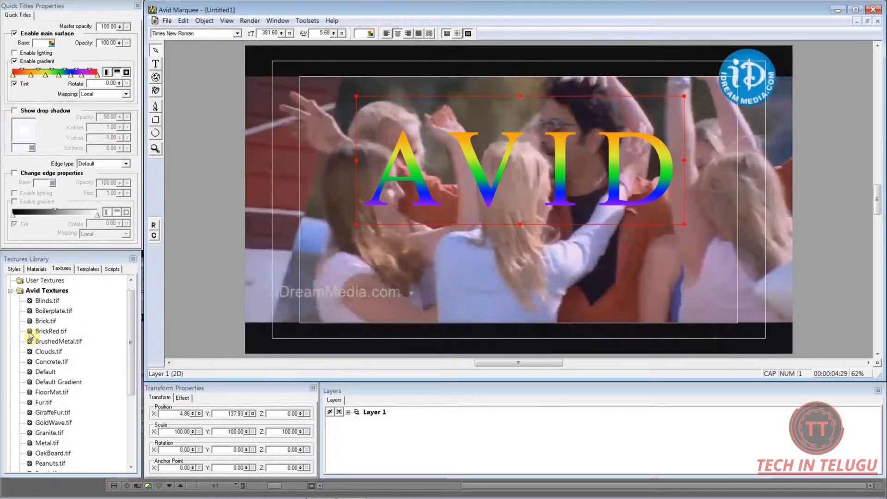
pyautogui.moveTo(29, 334); pyautogui.dragTo(418, 175)
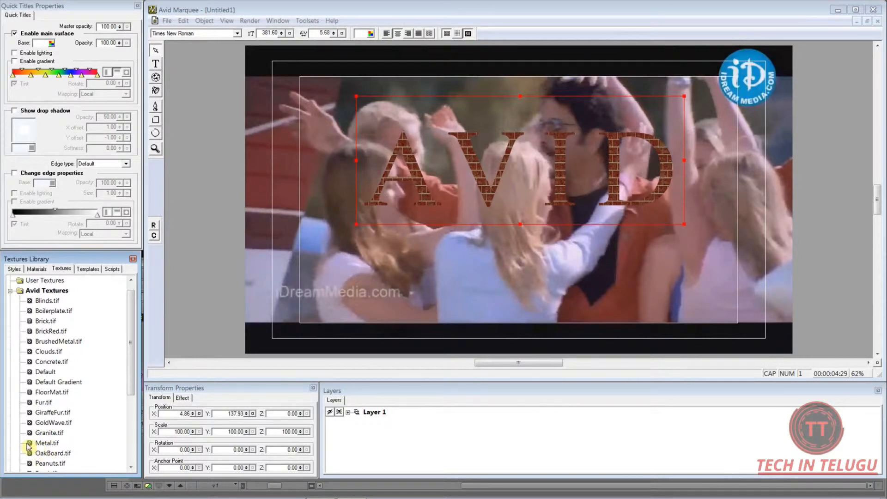
# Apply the Metal.tif texture from the Avid Textures to the AVID title and deselect it.
pyautogui.moveTo(29, 445)
pyautogui.mouseDown()
pyautogui.moveTo(65, 432)
pyautogui.moveTo(315, 272)
pyautogui.moveTo(418, 178)
pyautogui.mouseUp()
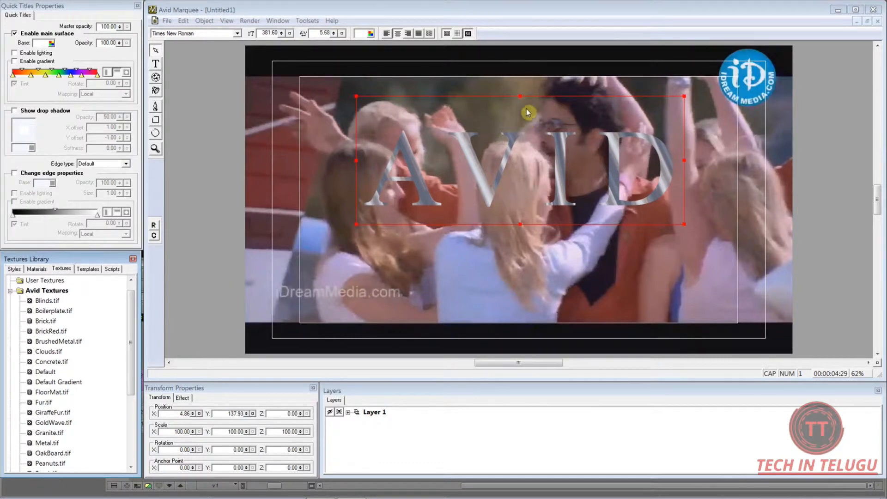
pyautogui.click(522, 85)
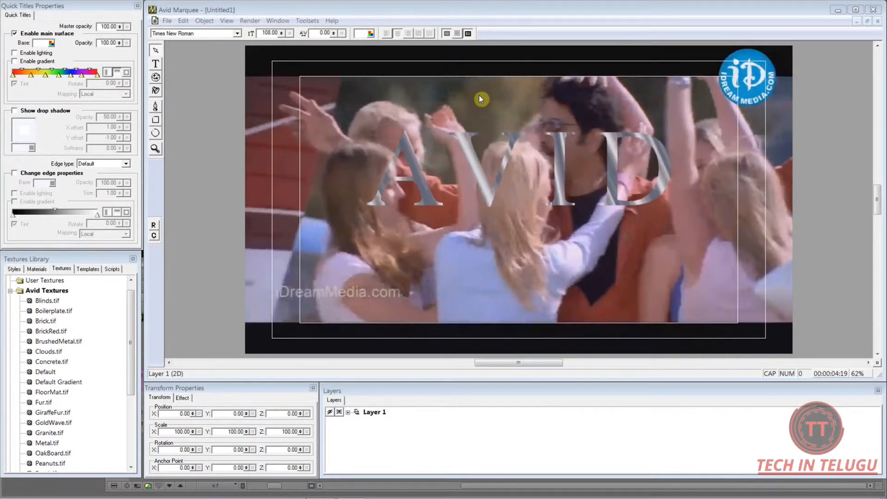
pyautogui.moveTo(133, 309)
pyautogui.mouseDown()
pyautogui.moveTo(121, 375)
pyautogui.moveTo(126, 343)
pyautogui.mouseUp()
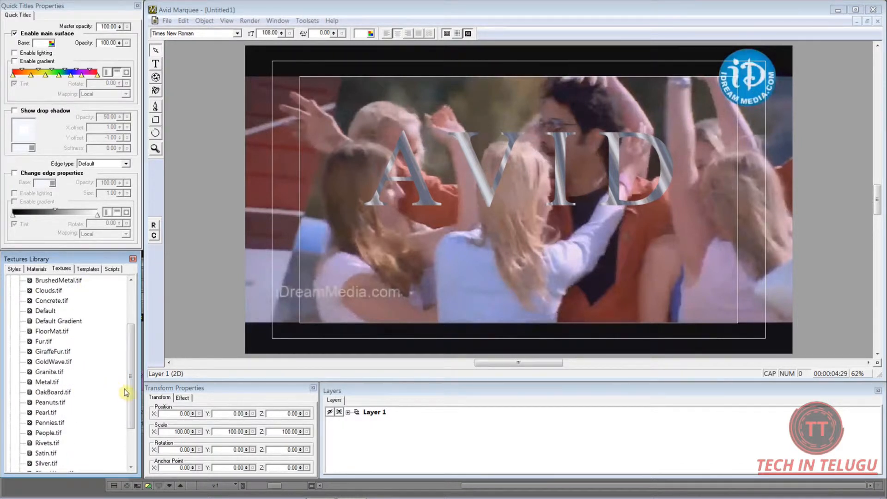
pyautogui.moveTo(130, 395); pyautogui.dragTo(138, 350)
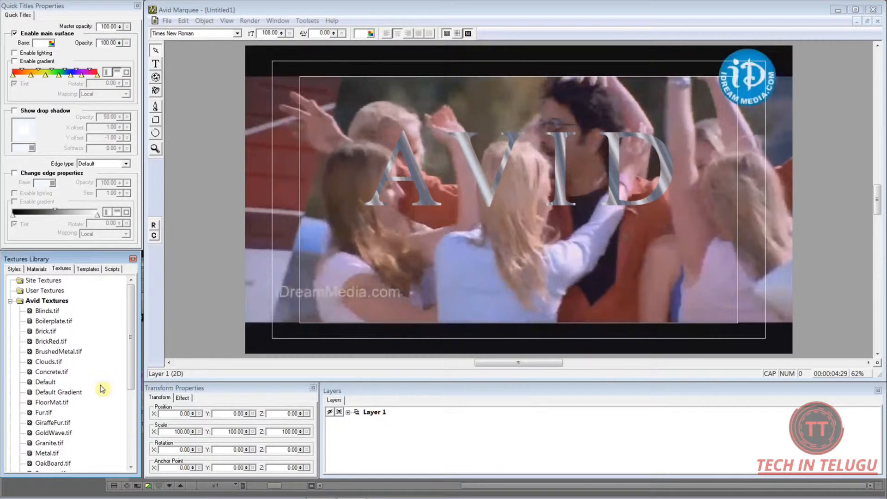
# Add the Curve_16x9 backdrop from the BackDrops folder of the Avid Templates to the title.
pyautogui.click(95, 271)
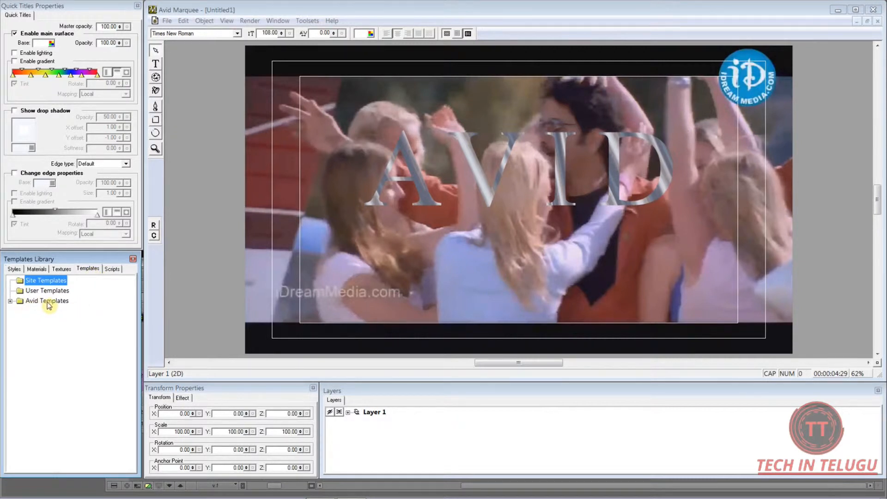
pyautogui.click(9, 302)
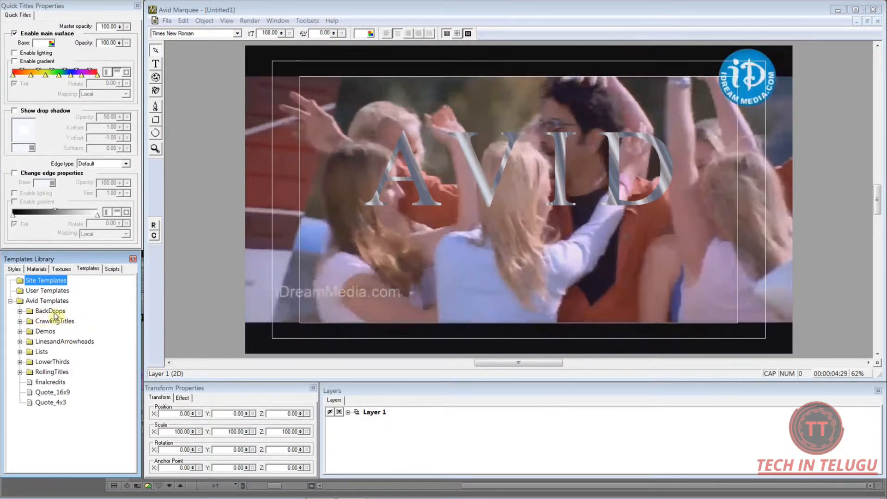
pyautogui.click(20, 311)
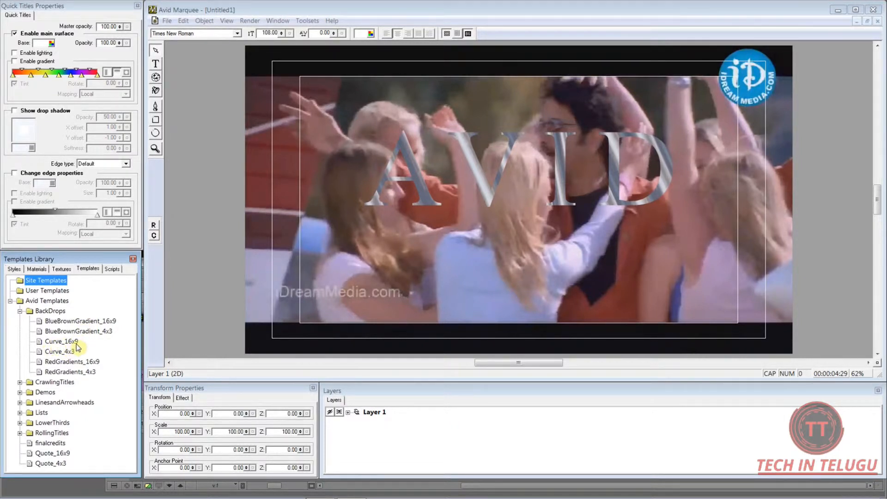
pyautogui.doubleClick(40, 345)
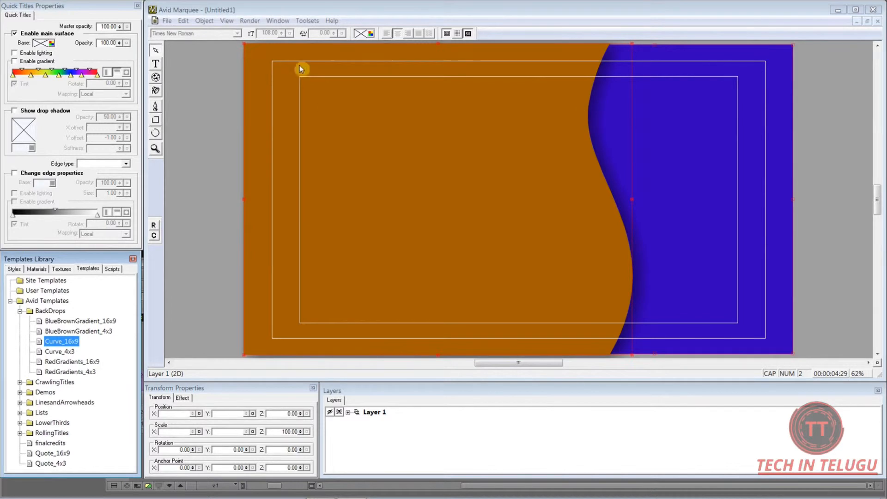
# Send the curve backdrop behind the AVID title and play back the result.
pyautogui.click(210, 22)
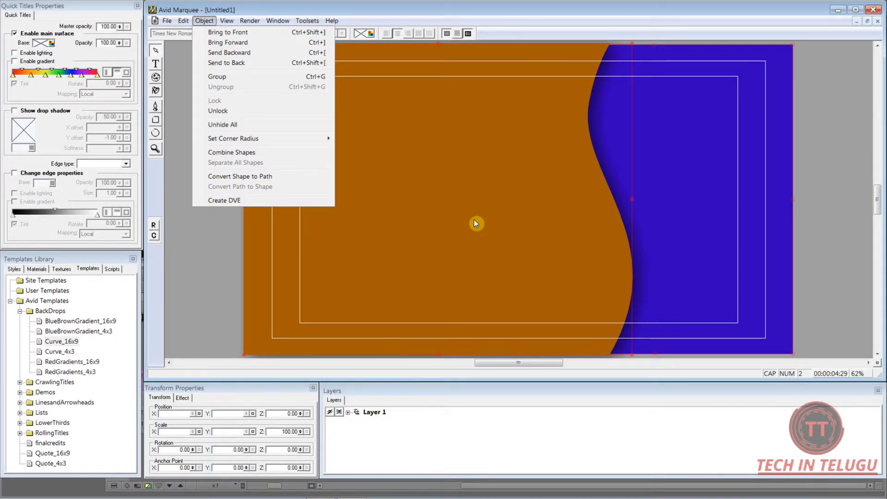
pyautogui.click(254, 64)
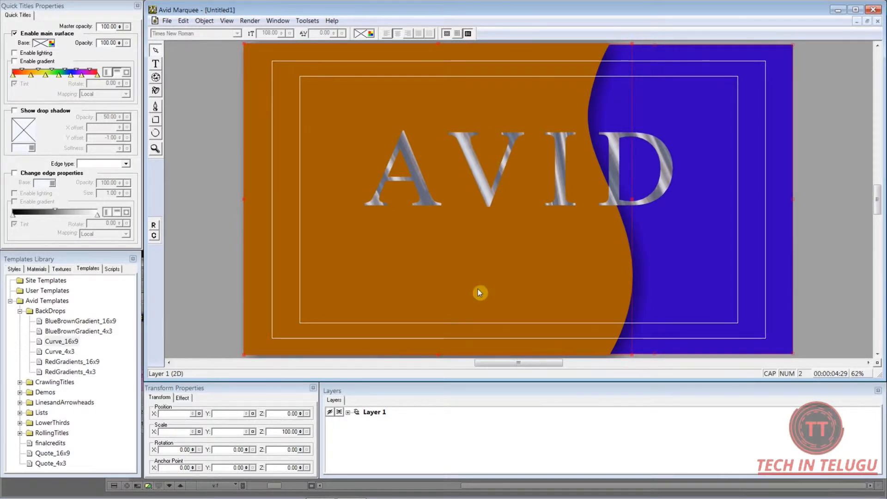
pyautogui.press('space')
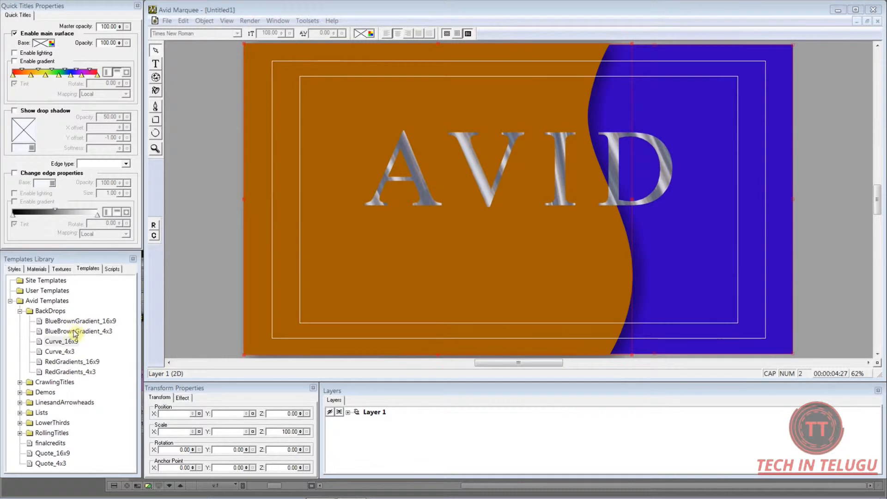
# Add the Crawl_PAL_16x9 template from the CrawlingTitles folder of the Avid Templates.
pyautogui.click(20, 310)
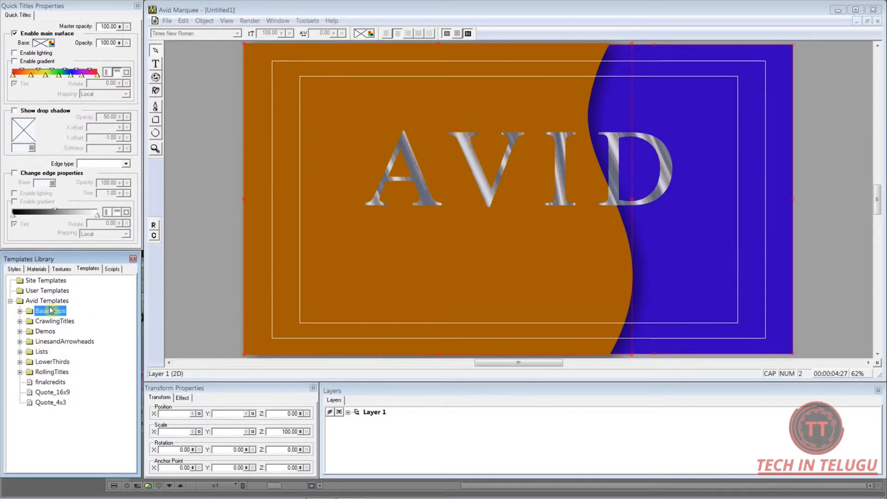
pyautogui.click(20, 321)
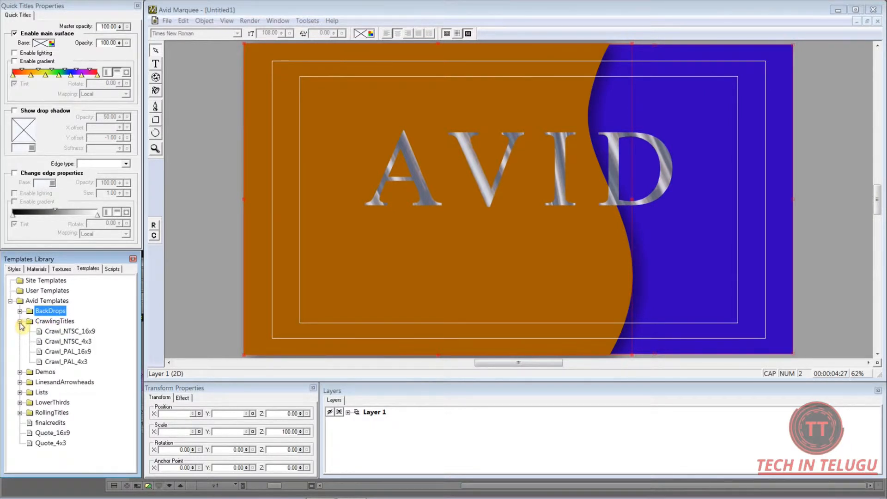
pyautogui.doubleClick(39, 353)
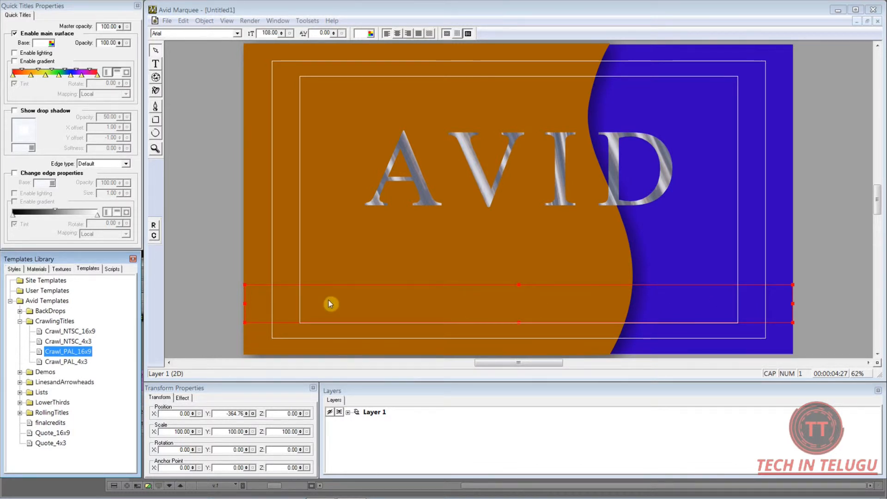
# Play back the composition to preview the crawling title, stopping while its text is on screen.
pyautogui.click(325, 208)
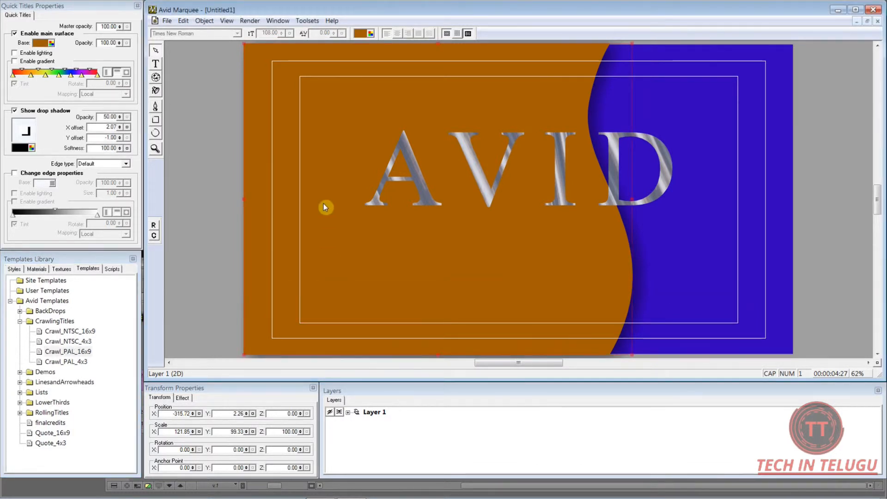
pyautogui.press('space')
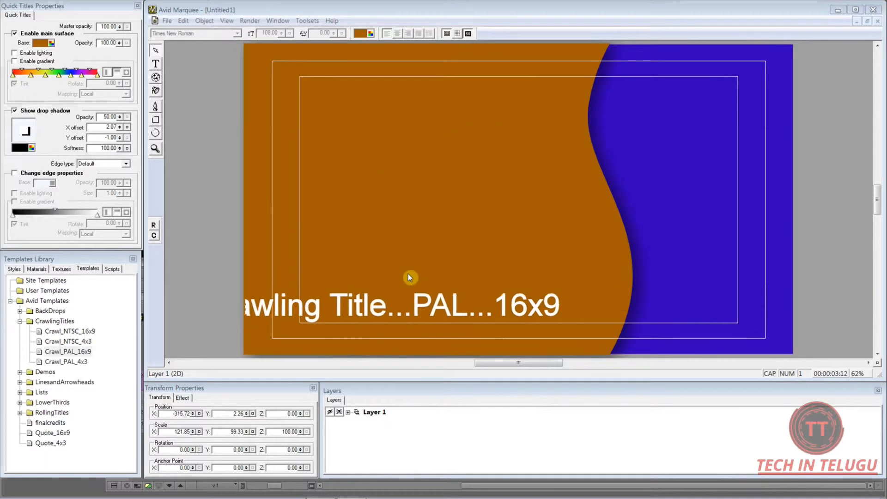
pyautogui.press('space')
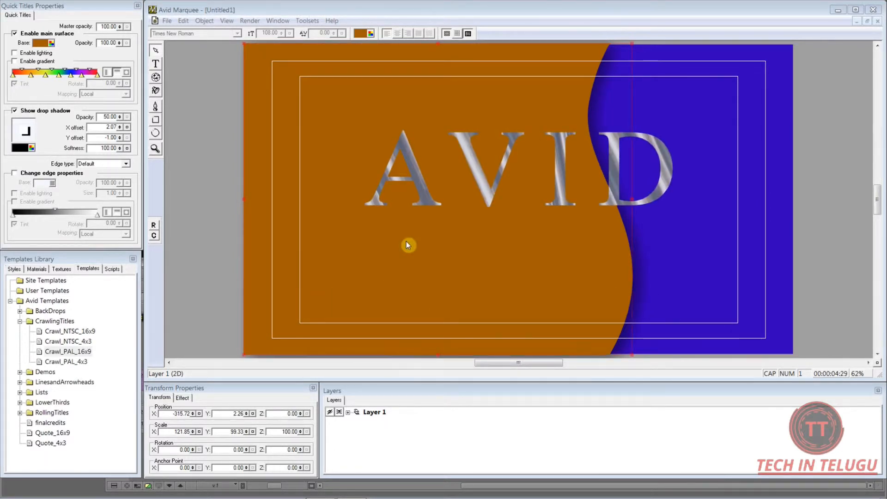
pyautogui.press('space')
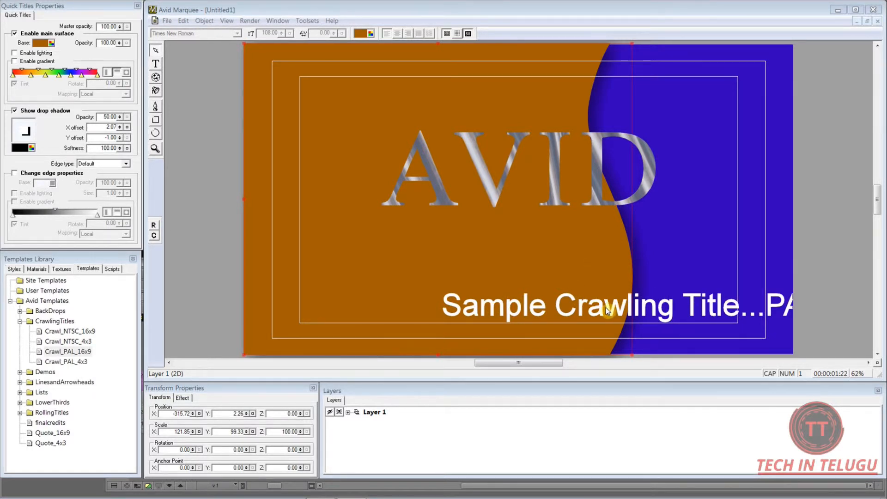
# Replace the crawling title's sample text with "TECH IN TELUGU...... TECH IN TELUGU" and deselect the text box.
pyautogui.click(664, 313)
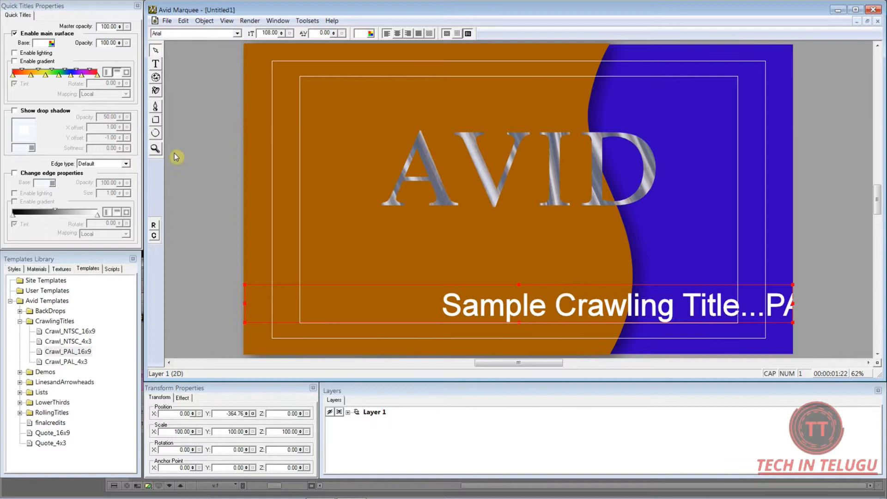
pyautogui.click(156, 65)
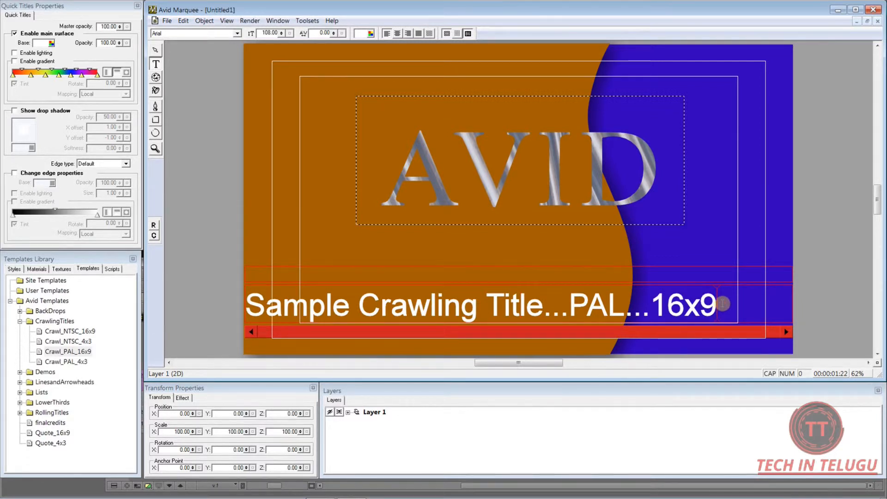
pyautogui.press('BackSpace')
pyautogui.press('BackSpace')
pyautogui.press('BackSpace')
pyautogui.press('BackSpace')
pyautogui.press('BackSpace')
pyautogui.press('BackSpace')
pyautogui.press('BackSpace')
pyautogui.press('BackSpace')
pyautogui.press('BackSpace')
pyautogui.press('BackSpace')
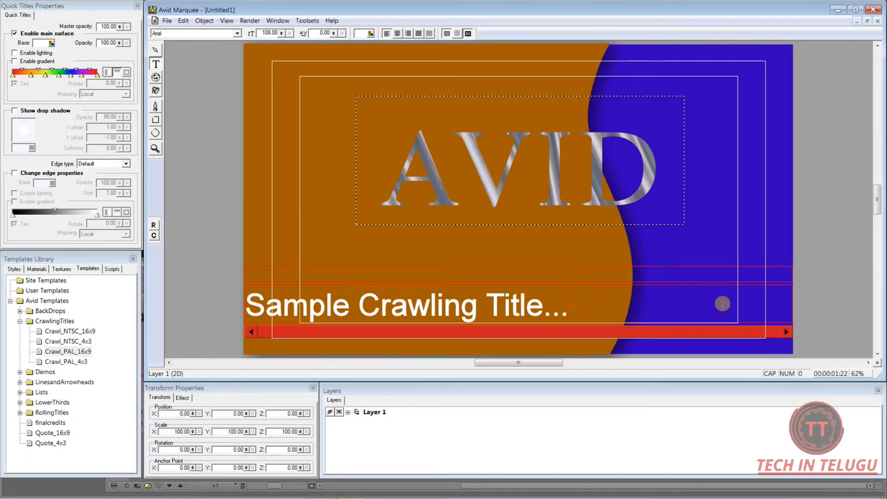
pyautogui.press('BackSpace')
pyautogui.press('BackSpace')
pyautogui.press('BackSpace')
pyautogui.press('BackSpace')
pyautogui.press('BackSpace')
pyautogui.press('BackSpace')
pyautogui.press('BackSpace')
pyautogui.press('BackSpace')
pyautogui.press('BackSpace')
pyautogui.press('BackSpace')
pyautogui.press('BackSpace')
pyautogui.press('BackSpace')
pyautogui.press('BackSpace')
pyautogui.press('BackSpace')
pyautogui.press('BackSpace')
pyautogui.press('BackSpace')
pyautogui.press('BackSpace')
pyautogui.press('BackSpace')
pyautogui.press('BackSpace')
pyautogui.press('BackSpace')
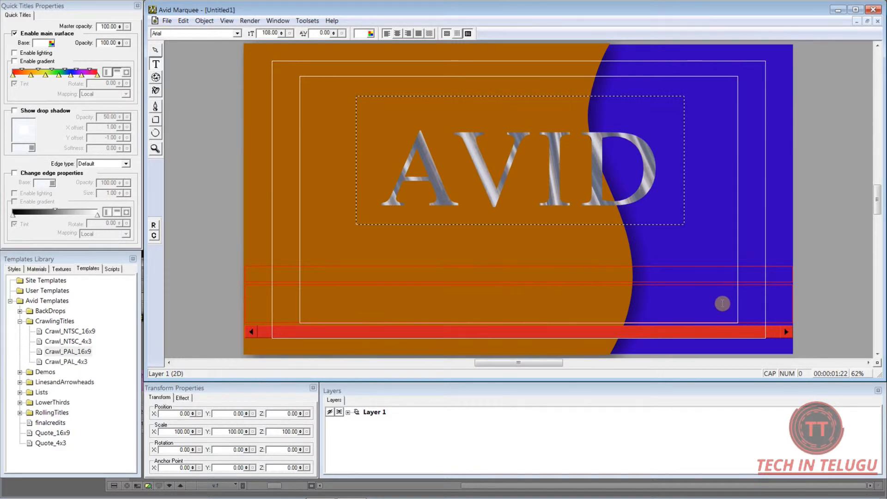
pyautogui.write('TE')
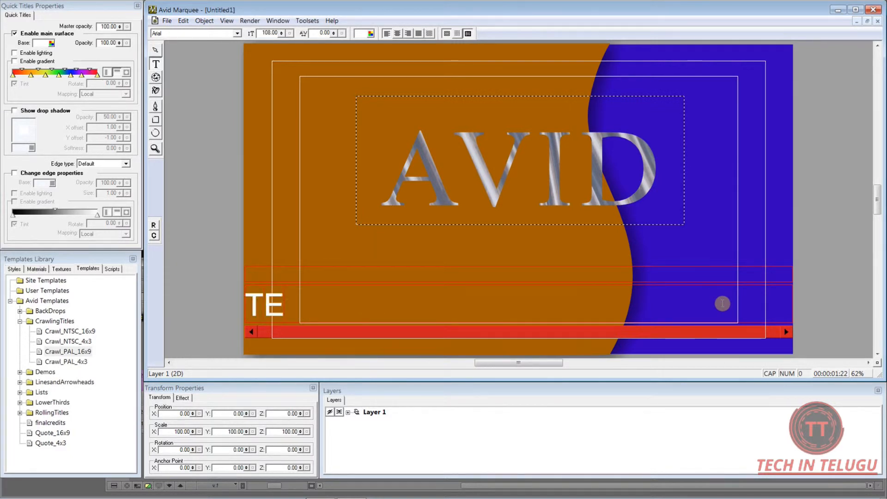
pyautogui.write('CHI')
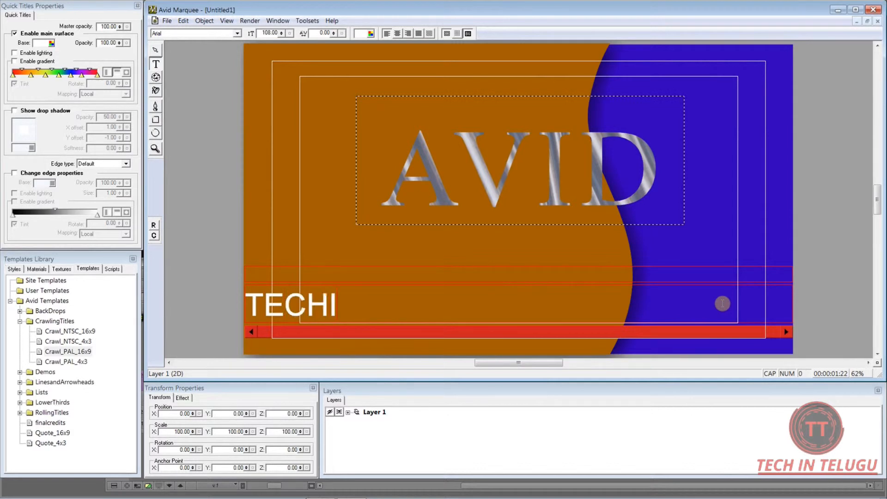
pyautogui.press('BackSpace')
pyautogui.write('IN TELUGU......')
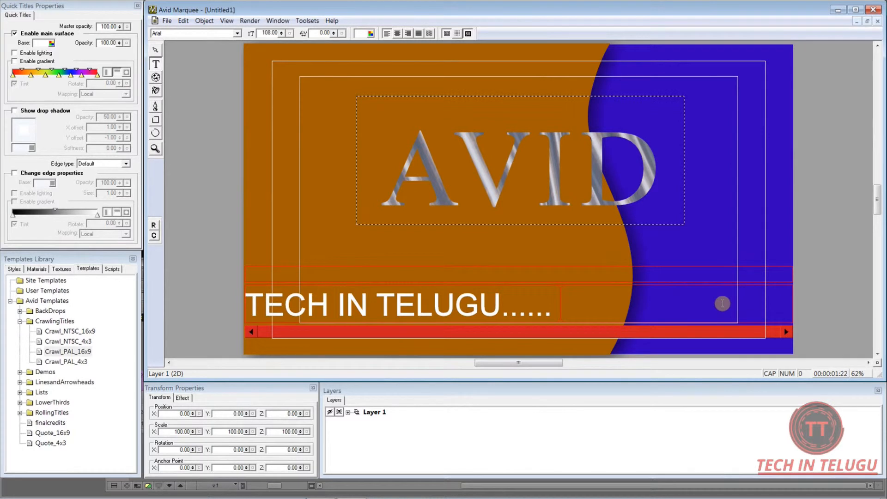
pyautogui.write(' TECH IN TELUGU')
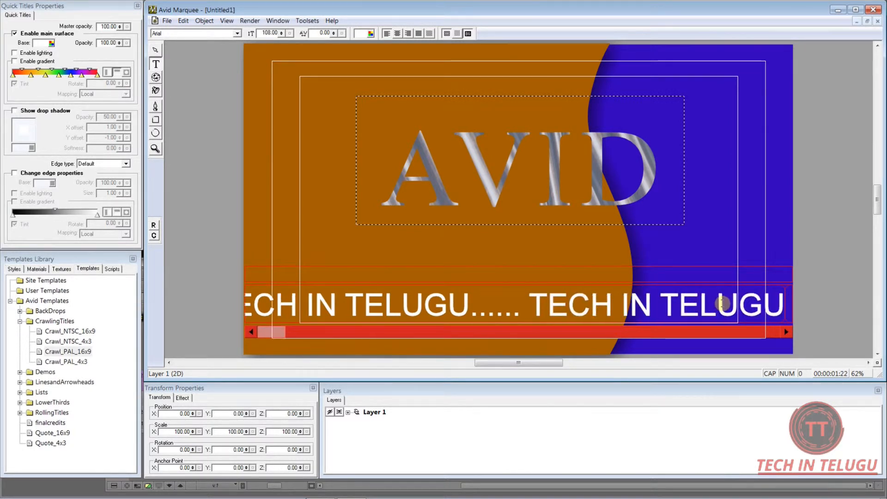
pyautogui.press('Escape')
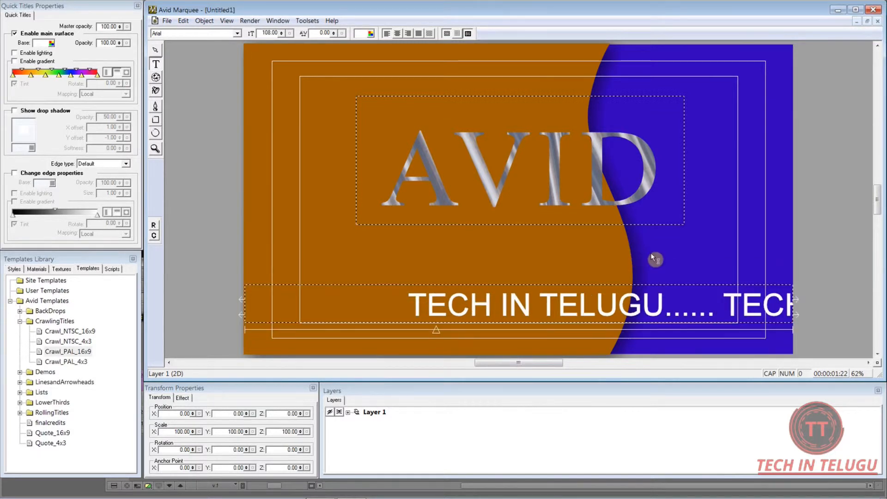
pyautogui.click(676, 264)
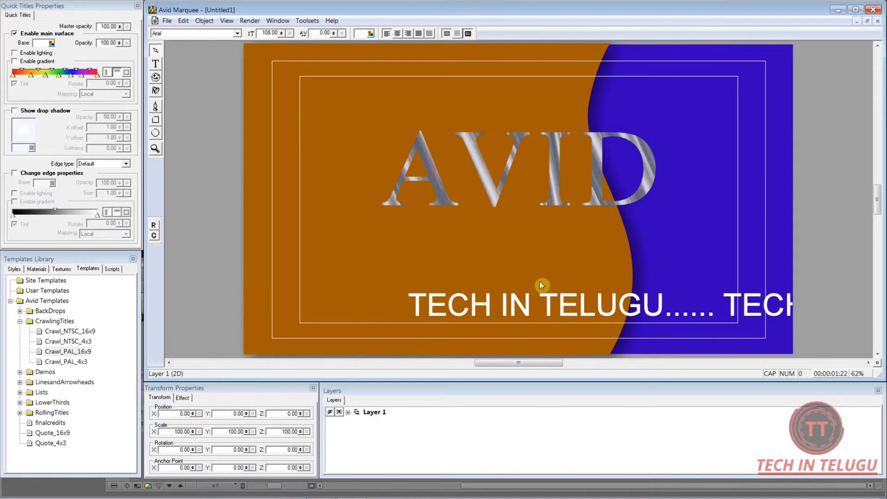
# Play back the edited crawling title and collapse the CrawlingTitles template folder.
pyautogui.press('space')
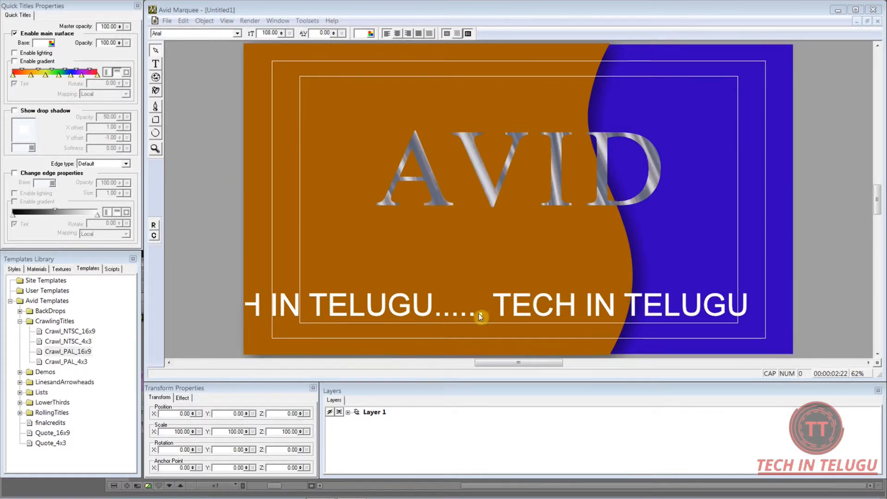
pyautogui.click(20, 321)
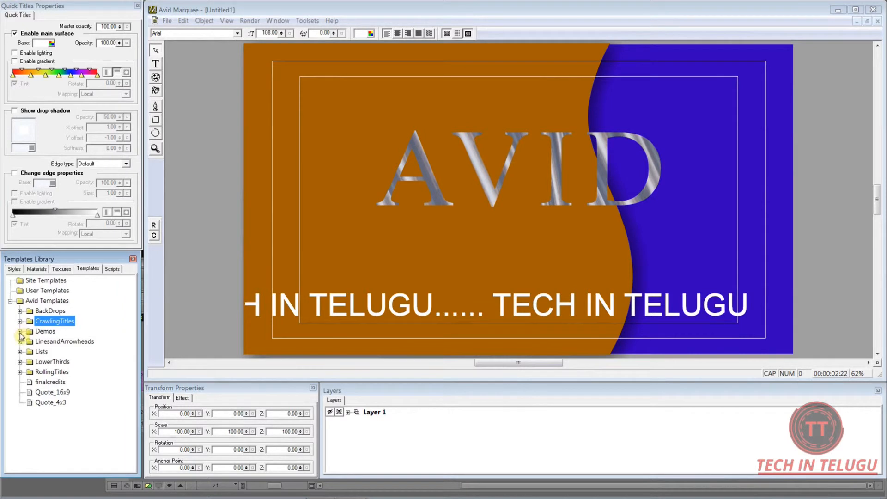
# Add the newsLogo template from the AnimatedTitles folder of the Demos templates to the composition.
pyautogui.click(20, 332)
pyautogui.click(29, 341)
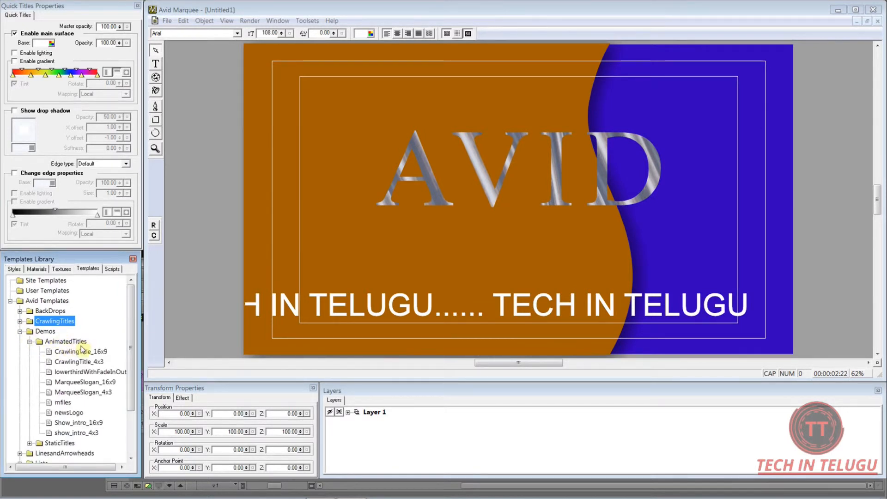
pyautogui.moveTo(130, 314); pyautogui.dragTo(131, 321)
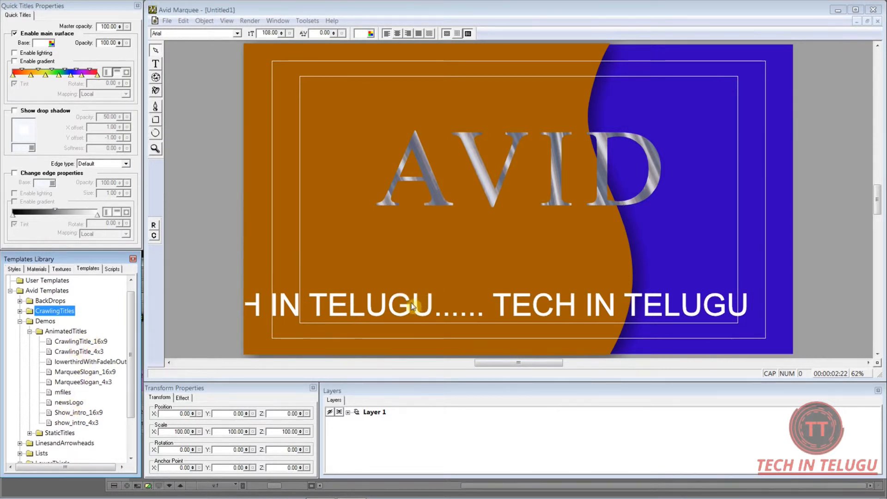
pyautogui.doubleClick(49, 405)
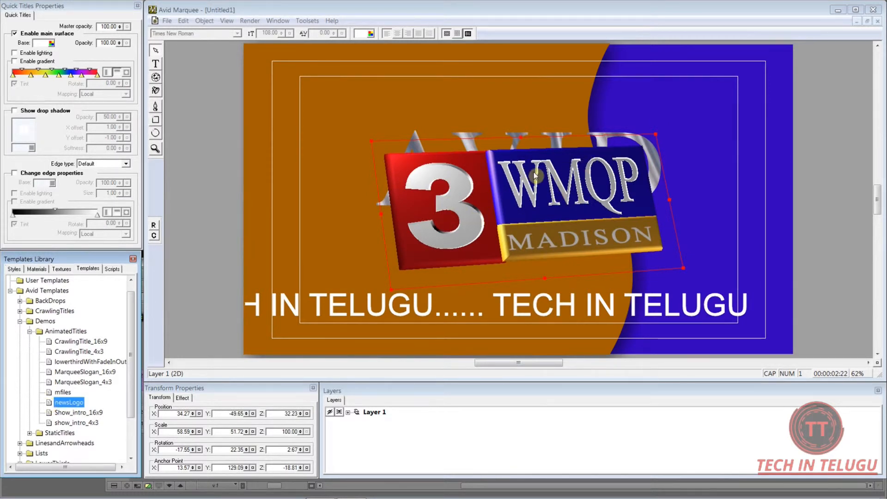
# Play back the composition to preview the animated news logo, stopping while the whole logo is on screen.
pyautogui.click(410, 99)
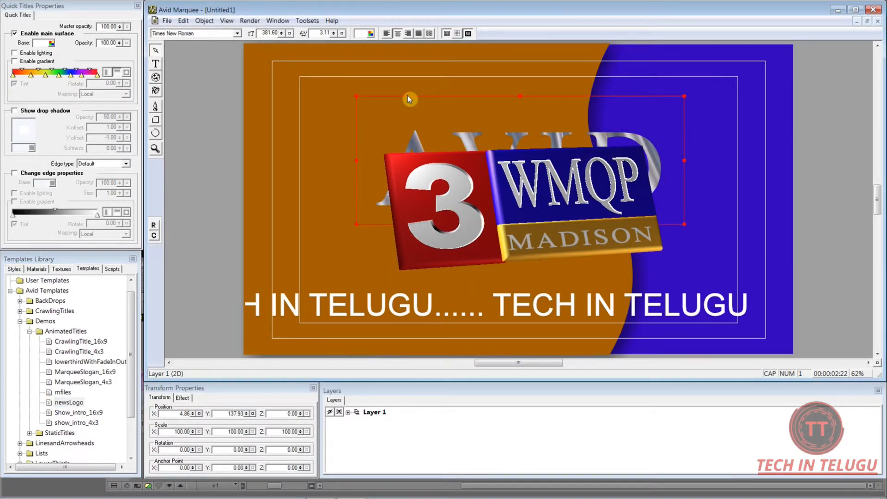
pyautogui.click(344, 92)
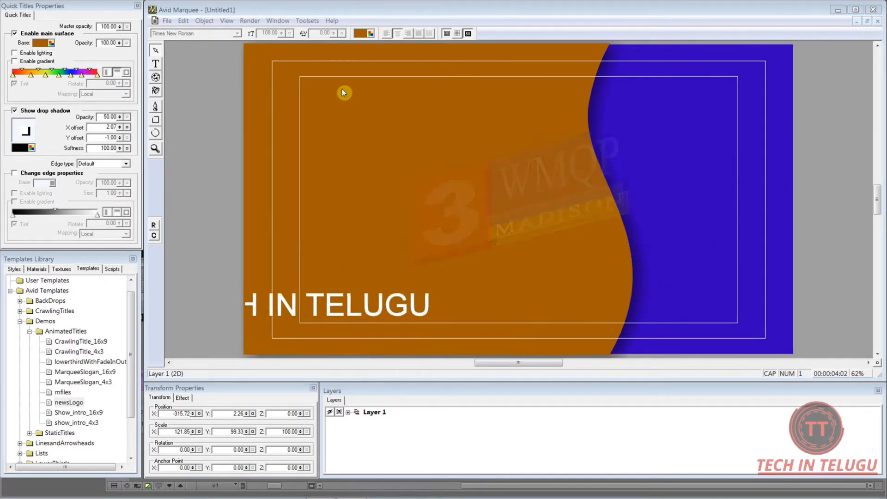
pyautogui.press('space')
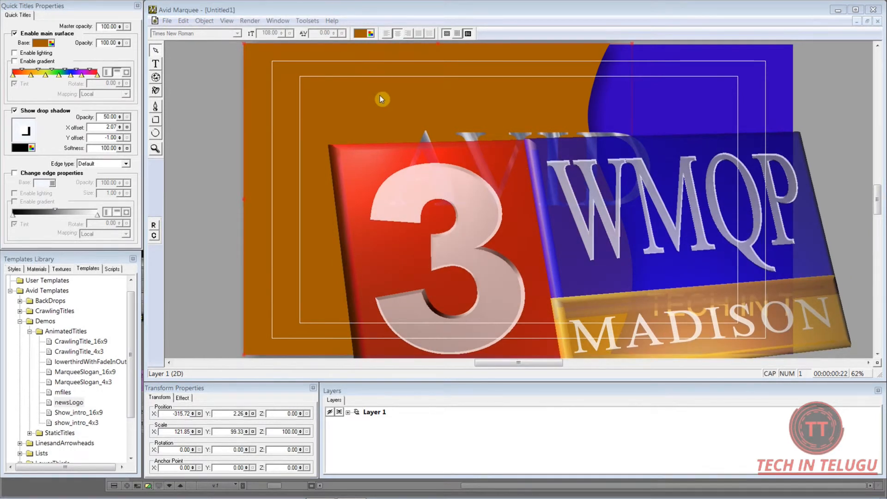
pyautogui.press('space')
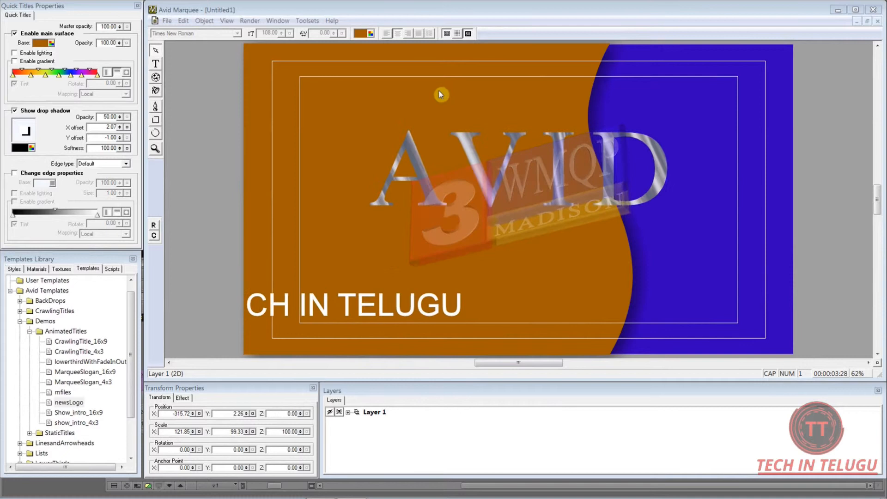
pyautogui.click(505, 224)
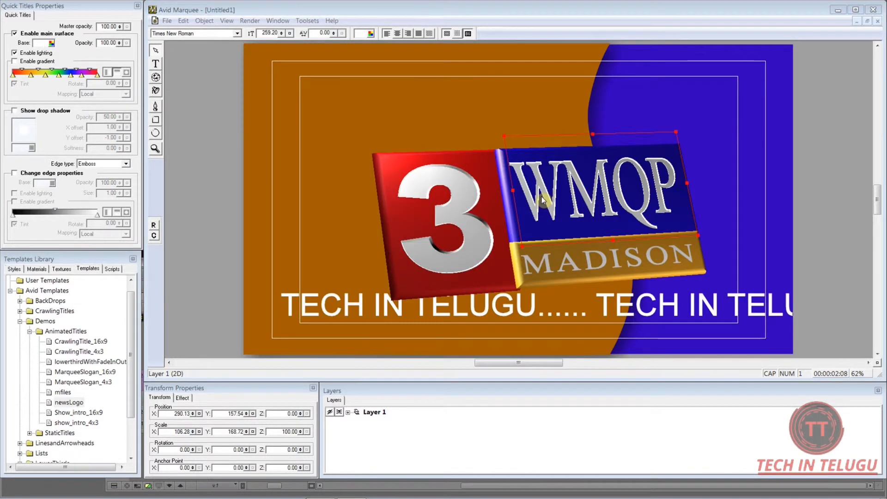
# Replace the number 3 in the logo's red panel with 8 and move it up to fit inside the panel.
pyautogui.click(462, 217)
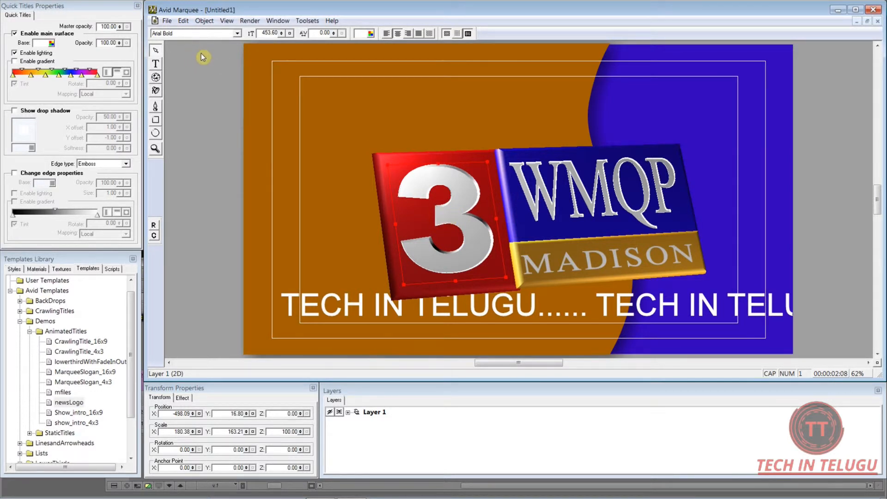
pyautogui.click(156, 64)
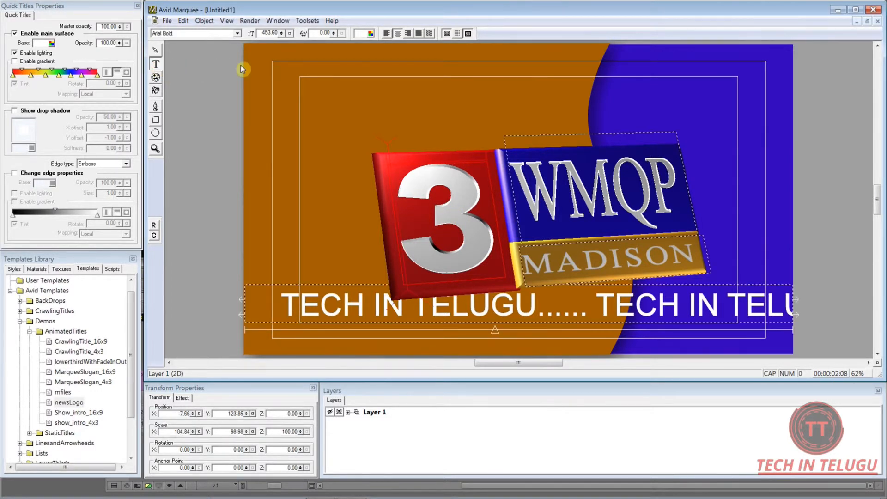
pyautogui.click(479, 223)
pyautogui.click(487, 232)
pyautogui.press('Delete')
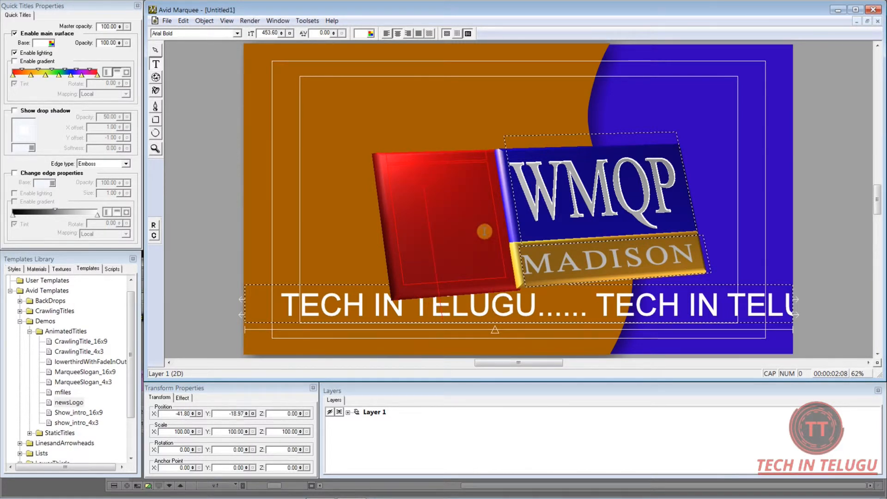
pyautogui.write('8')
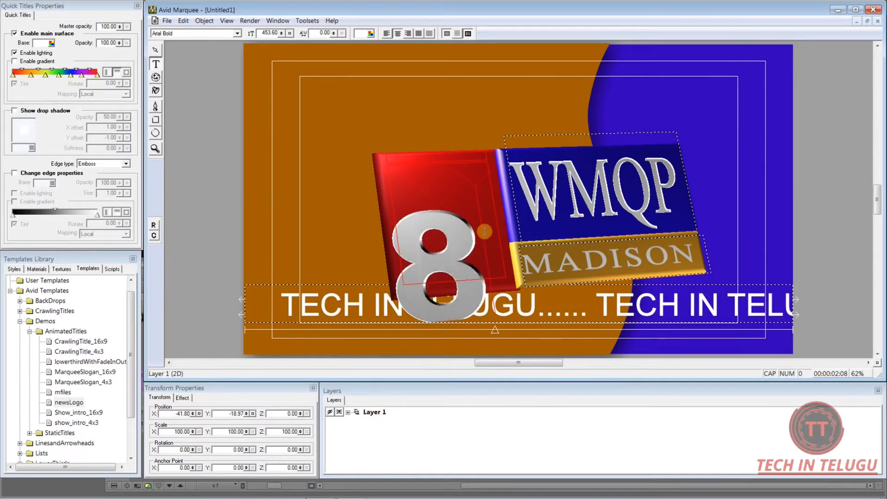
pyautogui.click(156, 51)
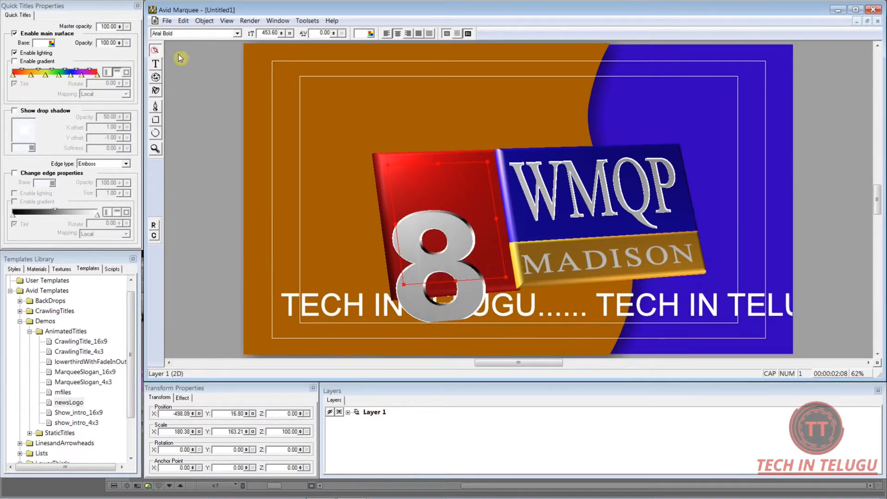
pyautogui.click(457, 236)
pyautogui.moveTo(456, 237); pyautogui.dragTo(460, 190)
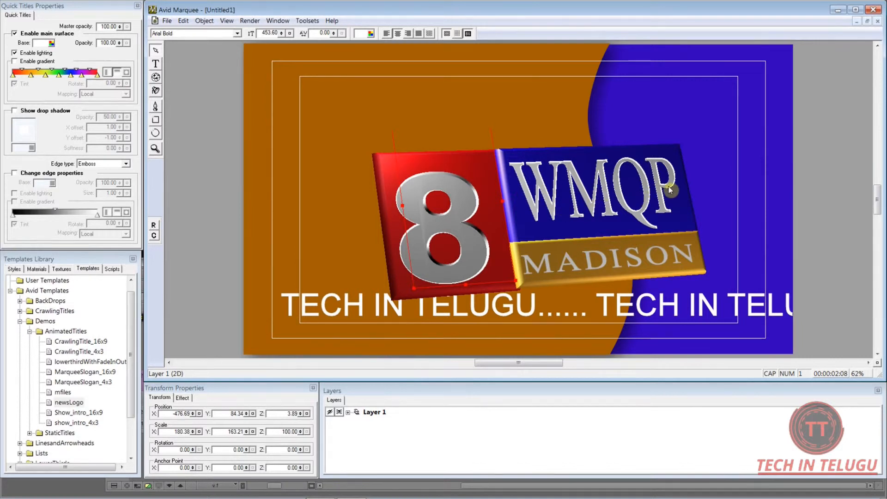
# Replace the text WMQP in the logo's blue panel with "AVID" and shift it toward the panel's centre.
pyautogui.click(604, 201)
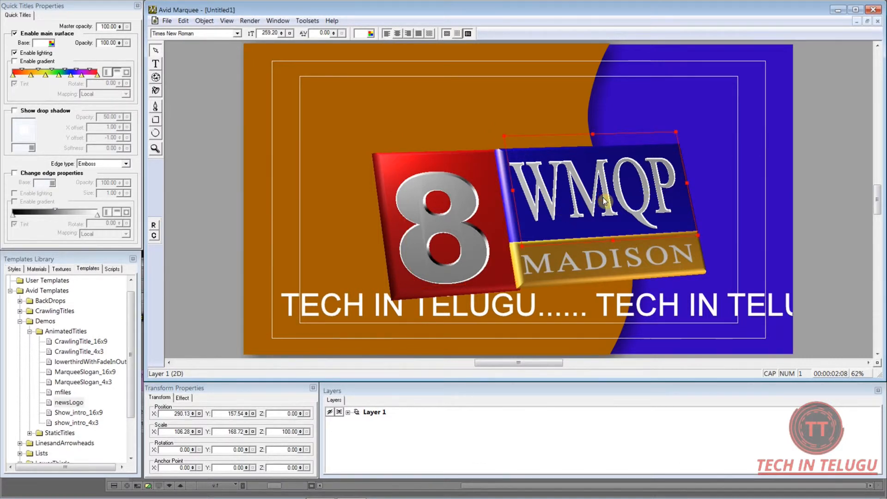
pyautogui.click(156, 64)
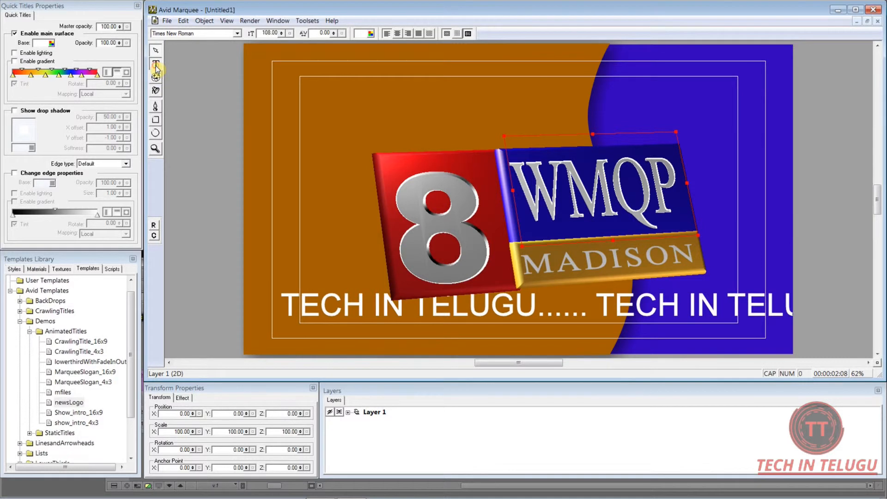
pyautogui.click(674, 182)
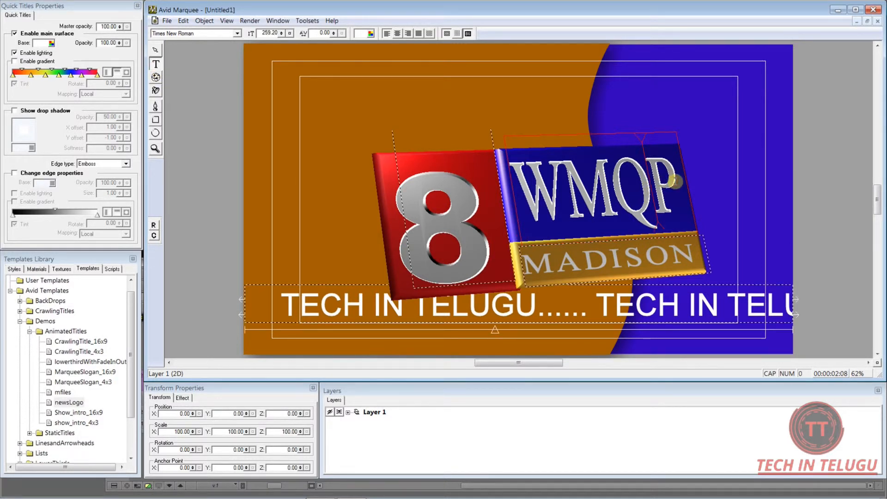
pyautogui.press('BackSpace')
pyautogui.press('BackSpace')
pyautogui.press('BackSpace')
pyautogui.press('BackSpace')
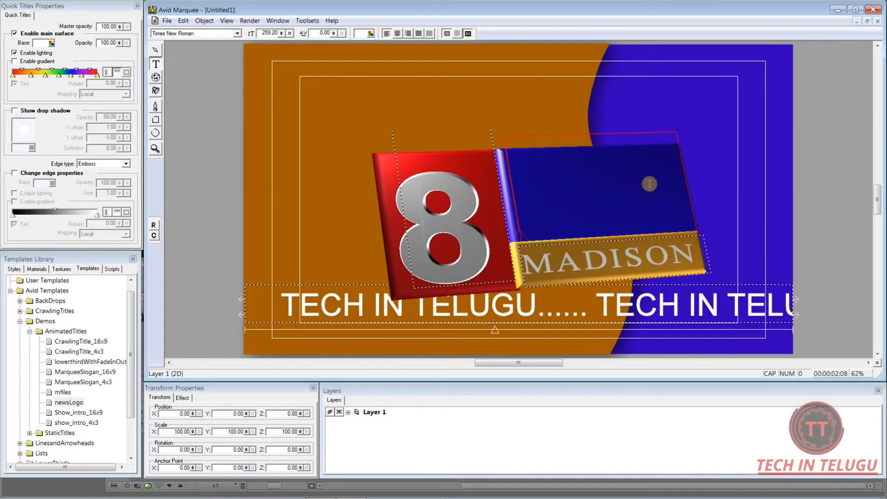
pyautogui.write('A')
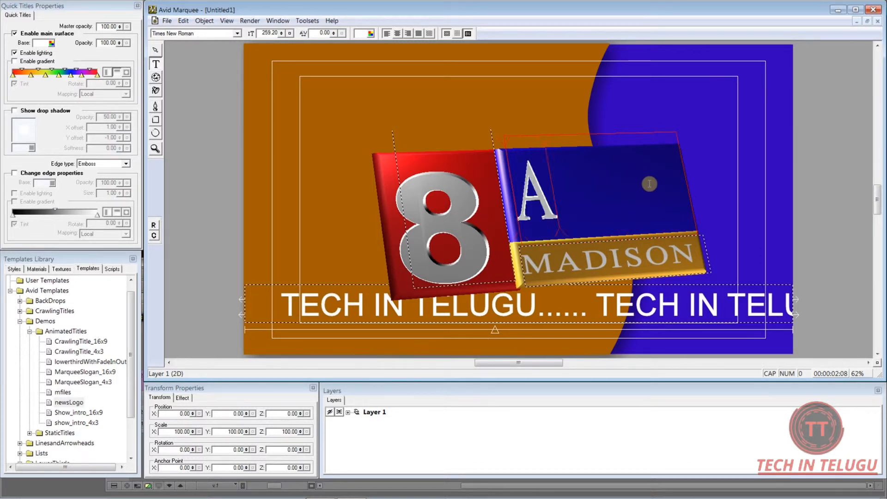
pyautogui.write('VID')
pyautogui.click(198, 53)
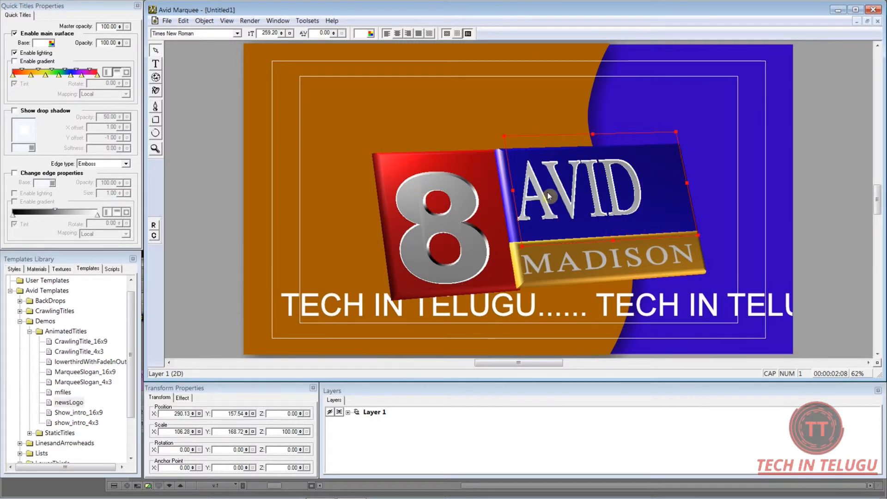
pyautogui.click(576, 191)
pyautogui.moveTo(585, 199); pyautogui.dragTo(591, 197)
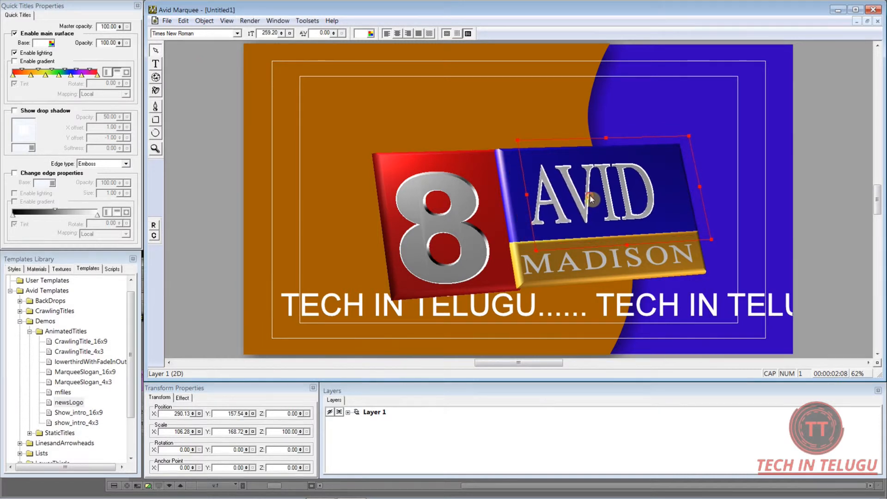
# Replace the text MADISON in the logo's gold bar with "TUTORIAL".
pyautogui.click(590, 263)
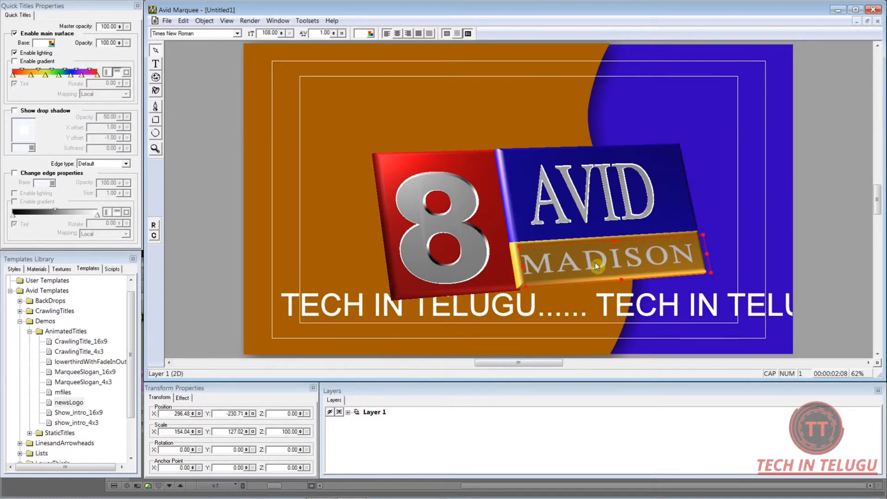
pyautogui.hotkey('ctrl', 'a')
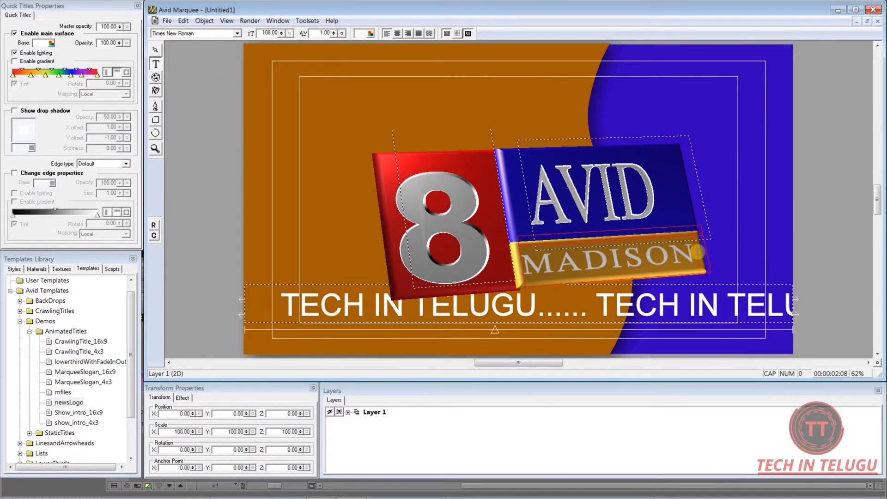
pyautogui.click(700, 269)
pyautogui.press('BackSpace')
pyautogui.press('BackSpace')
pyautogui.press('BackSpace')
pyautogui.press('BackSpace')
pyautogui.press('BackSpace')
pyautogui.press('BackSpace')
pyautogui.press('BackSpace')
pyautogui.write('TUTORIAL')
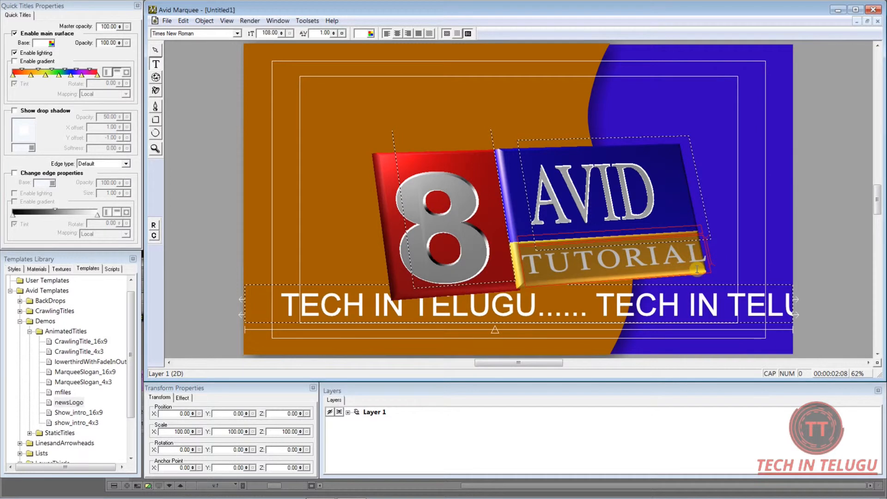
pyautogui.click(156, 49)
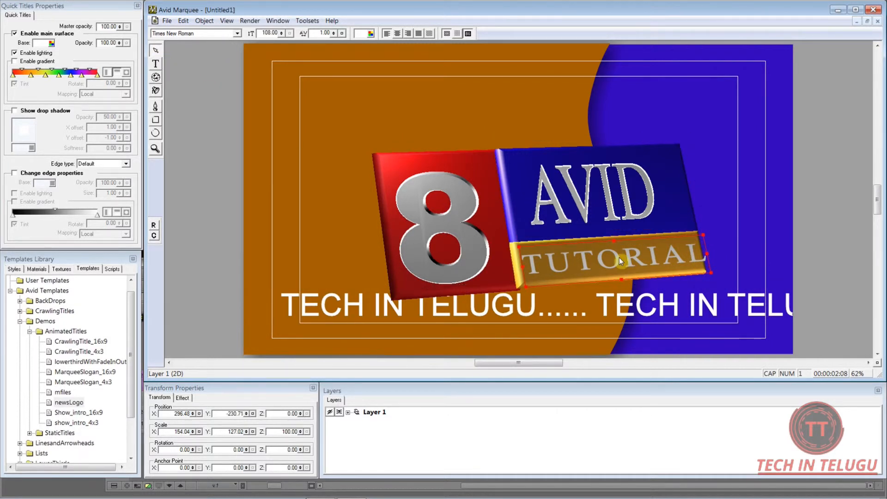
# Play back the composition to preview the customized news logo animation.
pyautogui.click(372, 91)
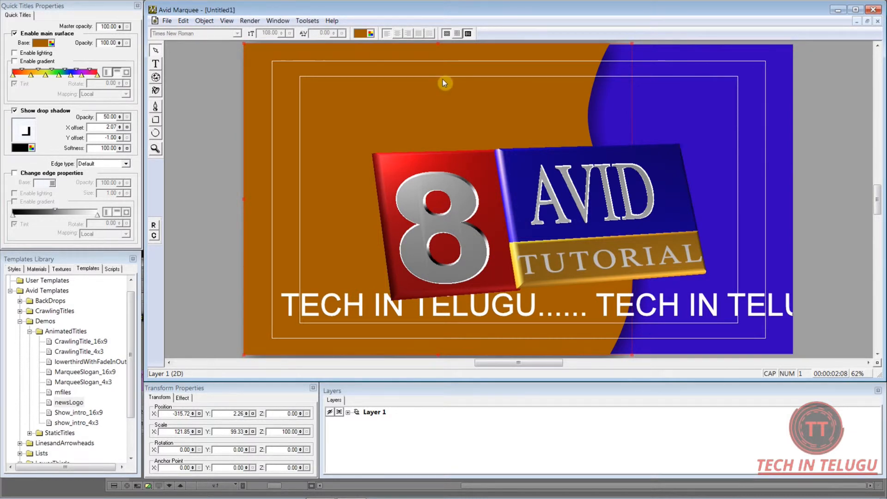
pyautogui.press('space')
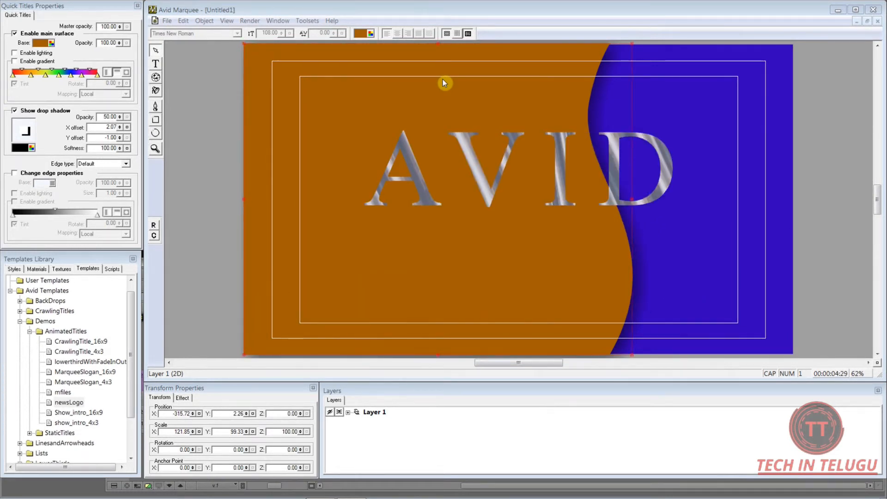
pyautogui.press('space')
# Collapse the AnimatedTitles folder and add the FiveSteps template from the Lists folder.
pyautogui.click(70, 403)
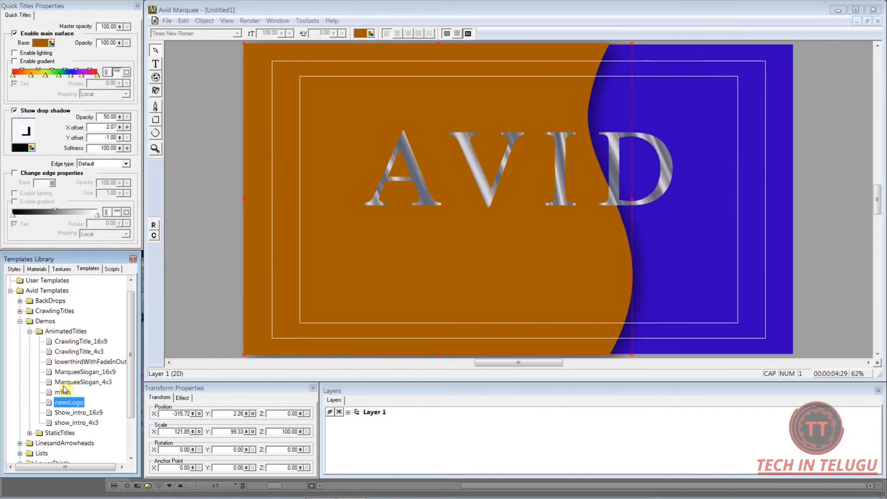
pyautogui.click(29, 331)
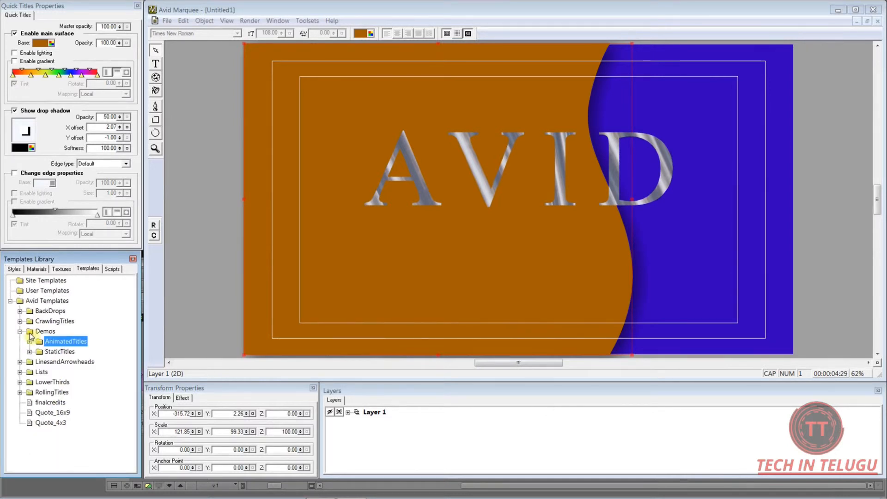
pyautogui.click(20, 372)
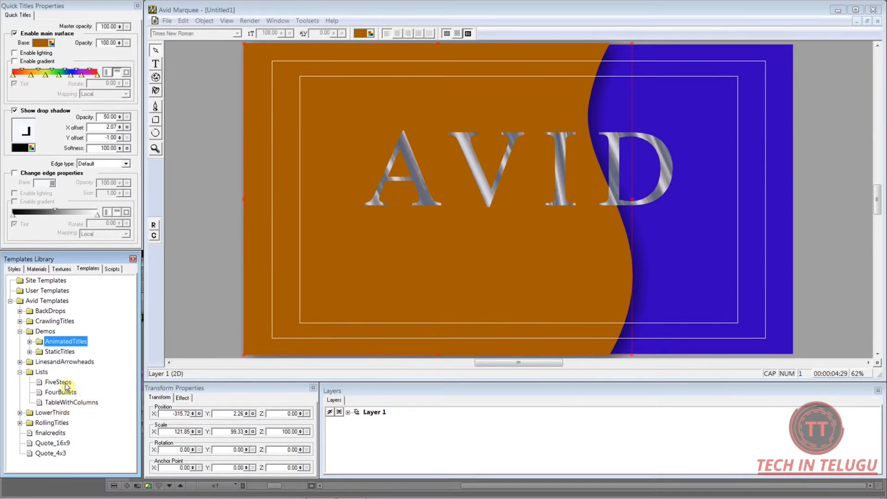
pyautogui.doubleClick(40, 386)
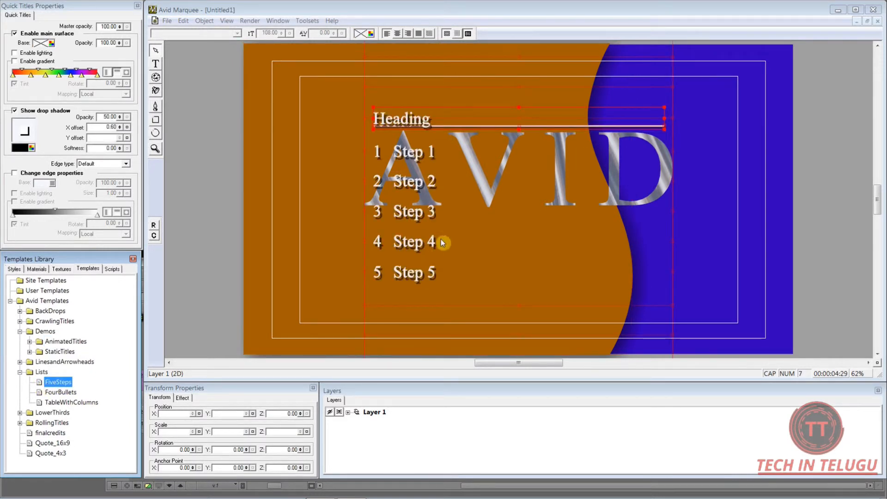
# Replace the text Heading at the head of the five-step list with "AVID".
pyautogui.click(414, 155)
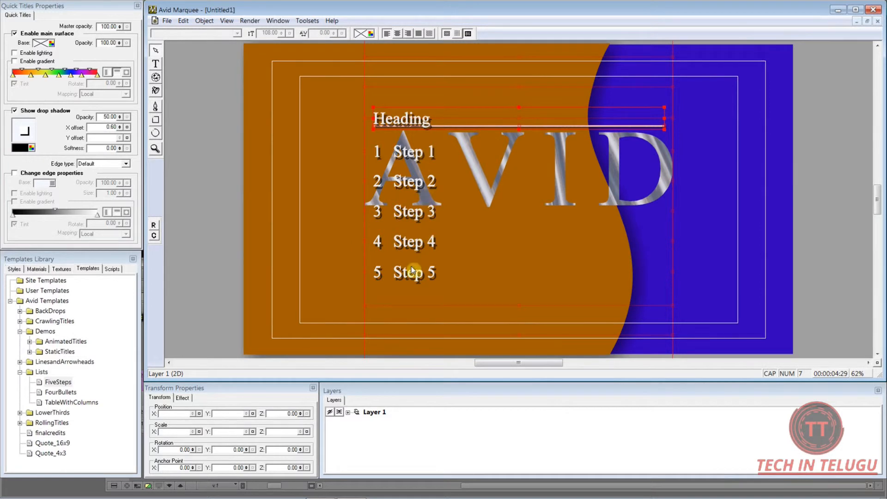
pyautogui.hotkey('ctrl', 'a')
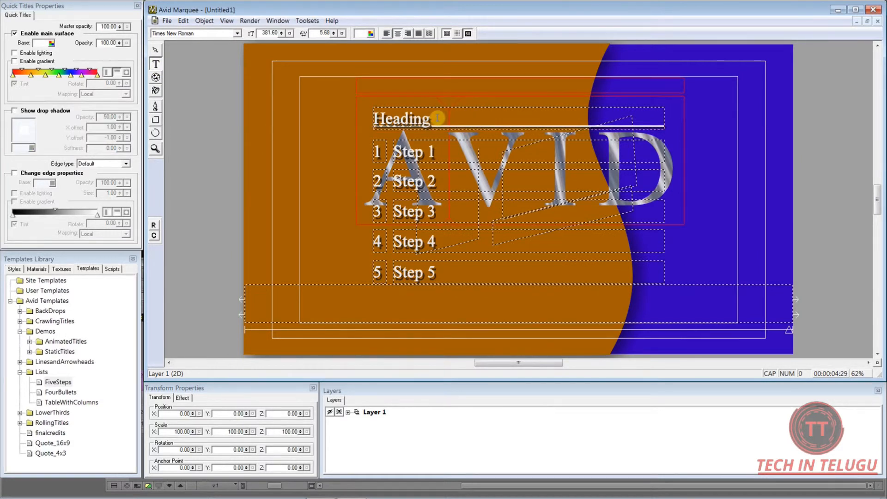
pyautogui.press('BackSpace')
pyautogui.press('BackSpace')
pyautogui.press('BackSpace')
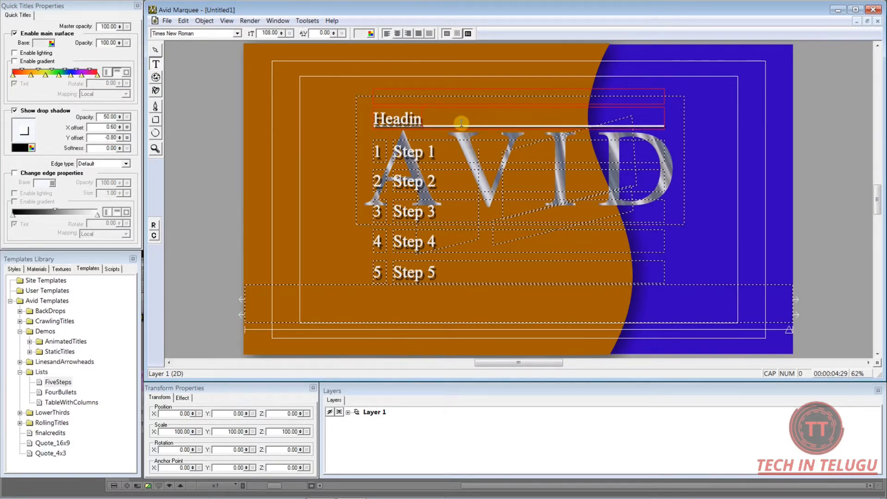
pyautogui.press('BackSpace')
pyautogui.press('BackSpace')
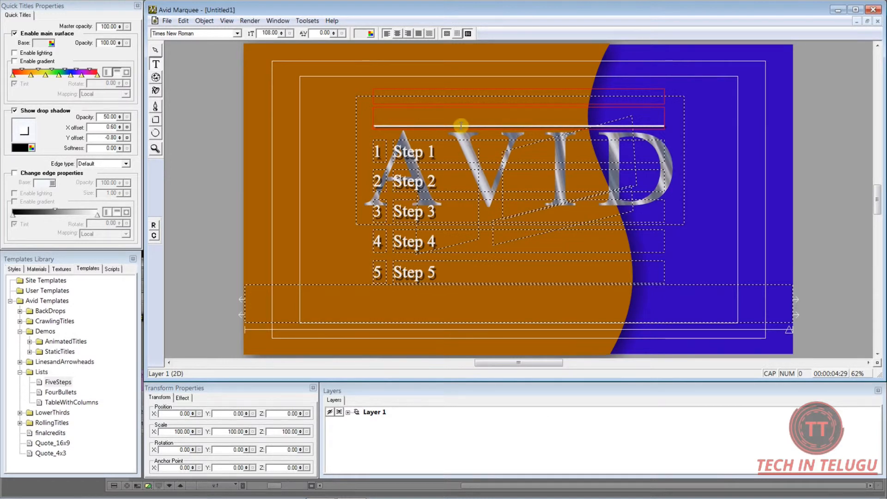
pyautogui.write('AVID')
# Replace the list entry Step 1 with "STYLES" and Step 2 with "MATERIALS".
pyautogui.click(442, 156)
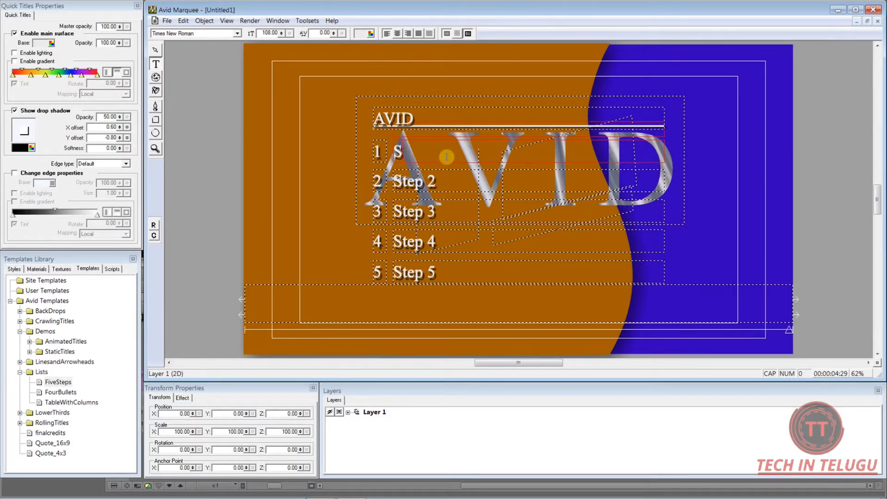
pyautogui.write('TYLES')
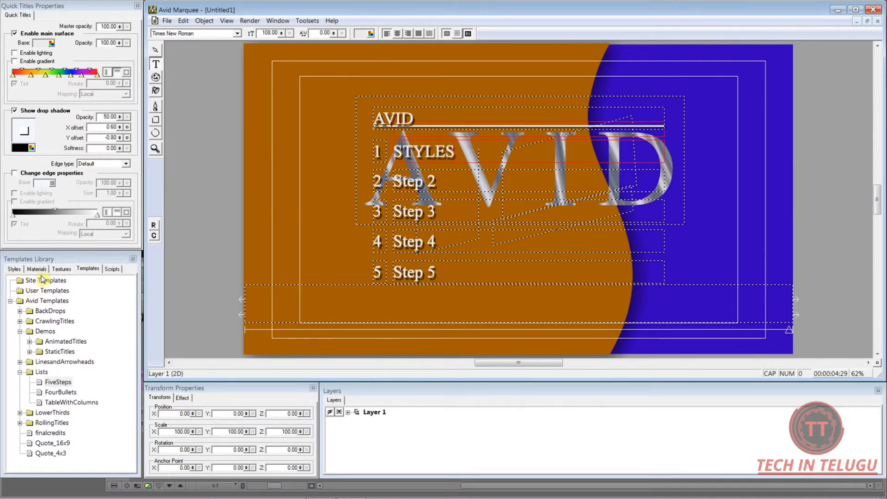
pyautogui.click(448, 180)
pyautogui.press('BackSpace')
pyautogui.press('BackSpace')
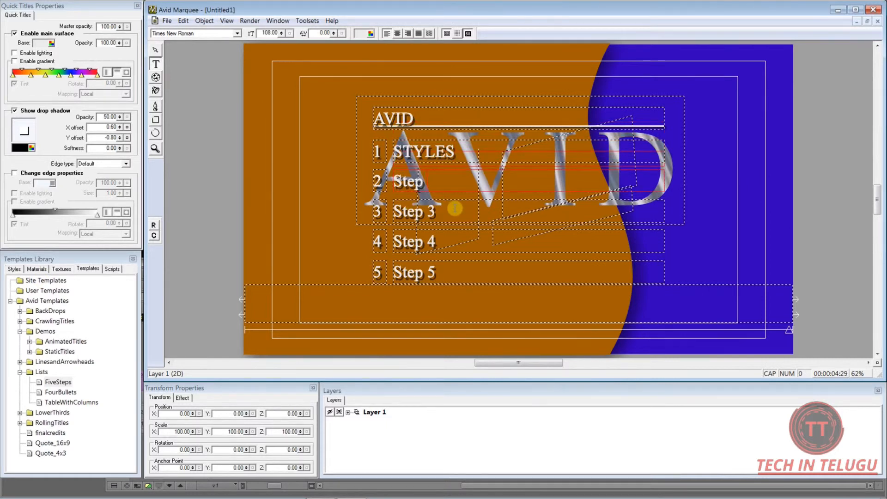
pyautogui.press('BackSpace')
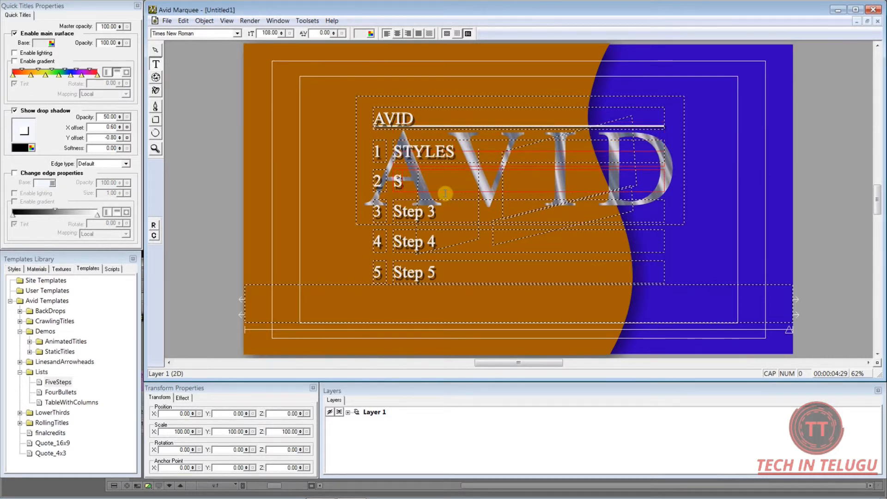
pyautogui.write('MATERIALS')
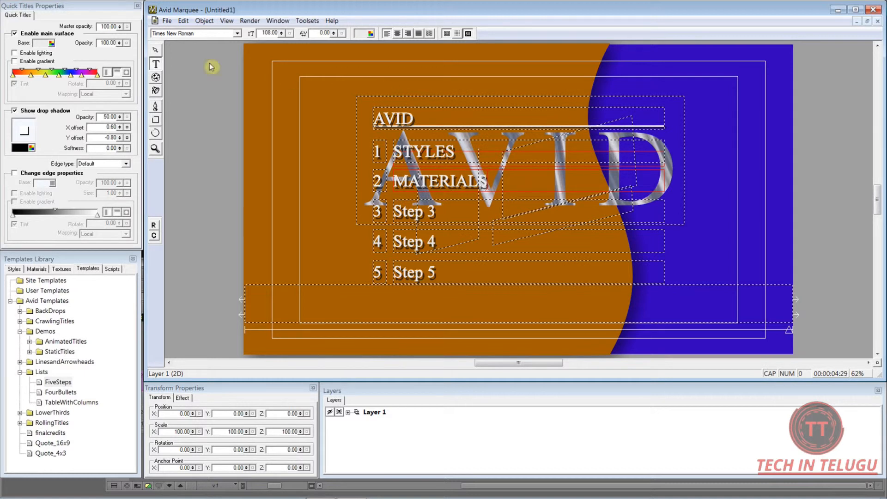
# Delete the list's AVID heading and the white line beneath it.
pyautogui.click(155, 49)
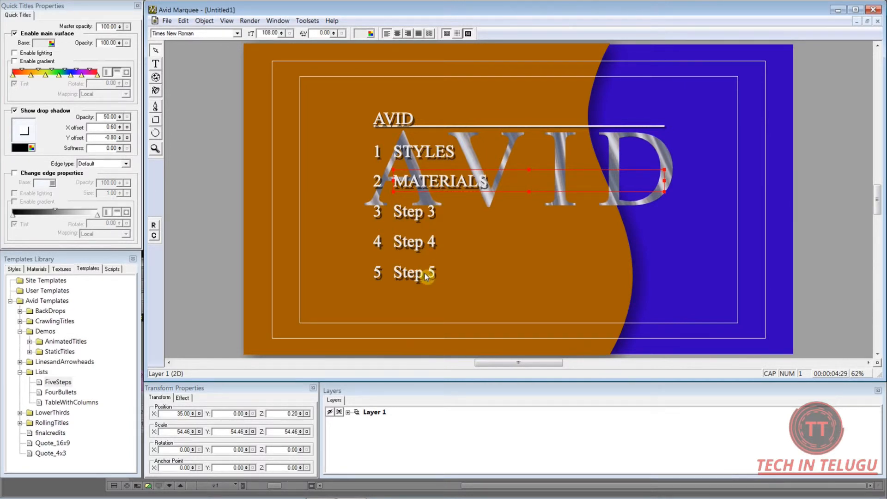
pyautogui.click(447, 91)
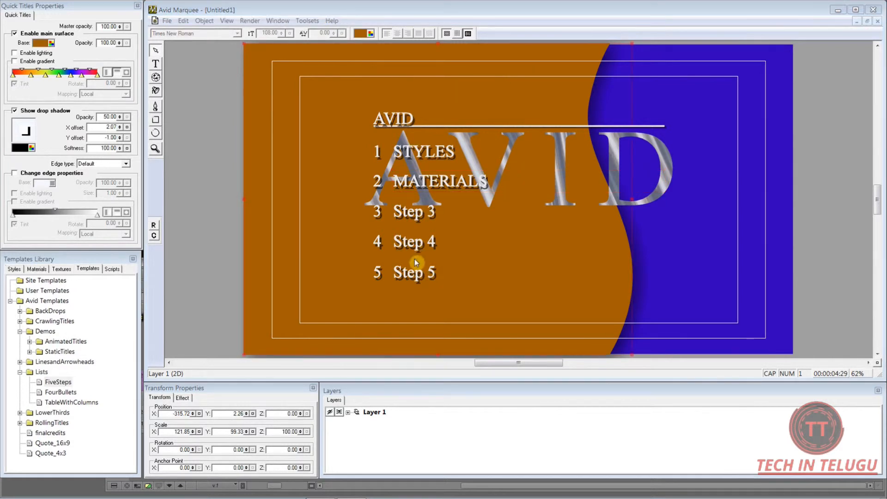
pyautogui.click(392, 122)
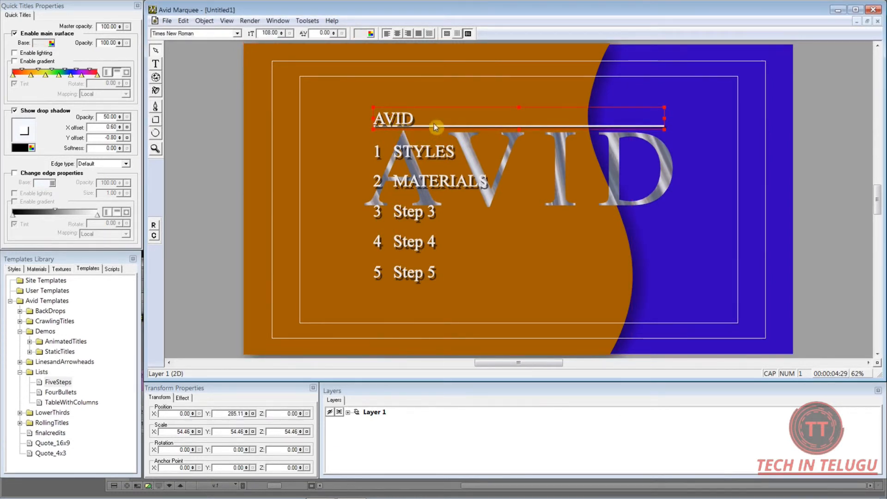
pyautogui.press('Delete')
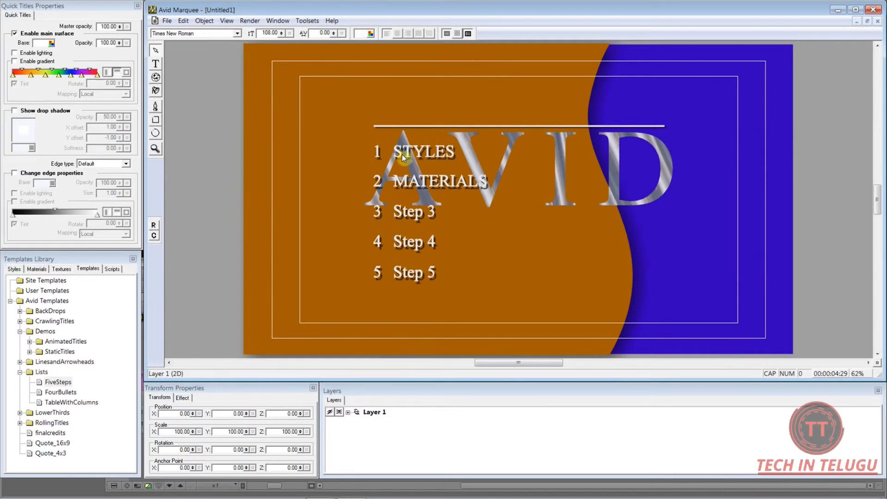
pyautogui.click(412, 126)
pyautogui.press('Delete')
# Delete all five numbered rows of the list, from STYLES down to Step 5.
pyautogui.click(409, 158)
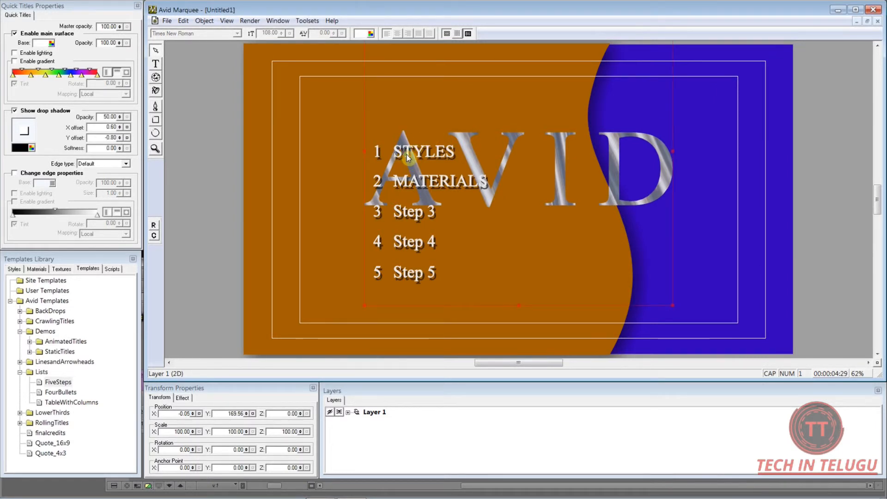
pyautogui.press('Delete')
pyautogui.click(413, 181)
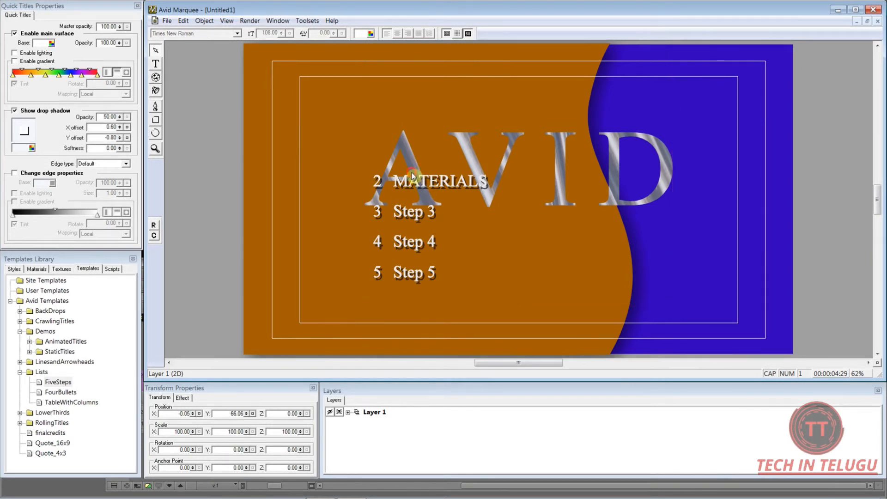
pyautogui.press('Delete')
pyautogui.click(408, 212)
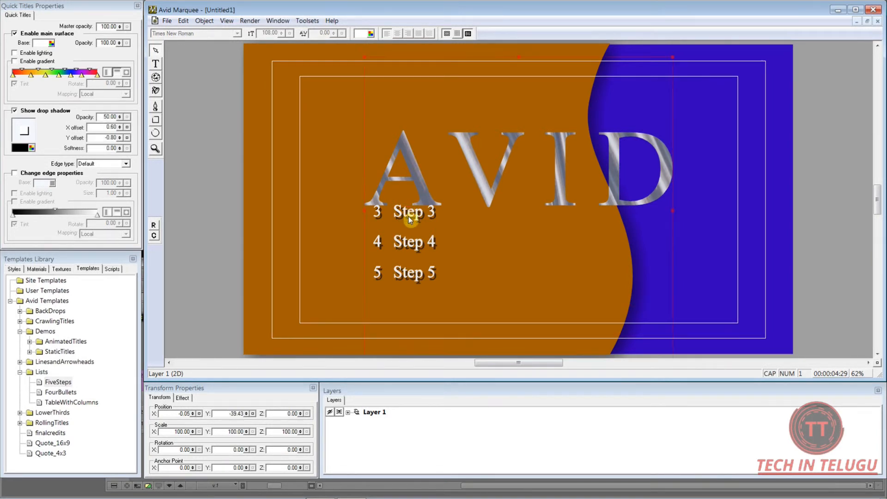
pyautogui.press('Delete')
pyautogui.click(409, 243)
pyautogui.press('Delete')
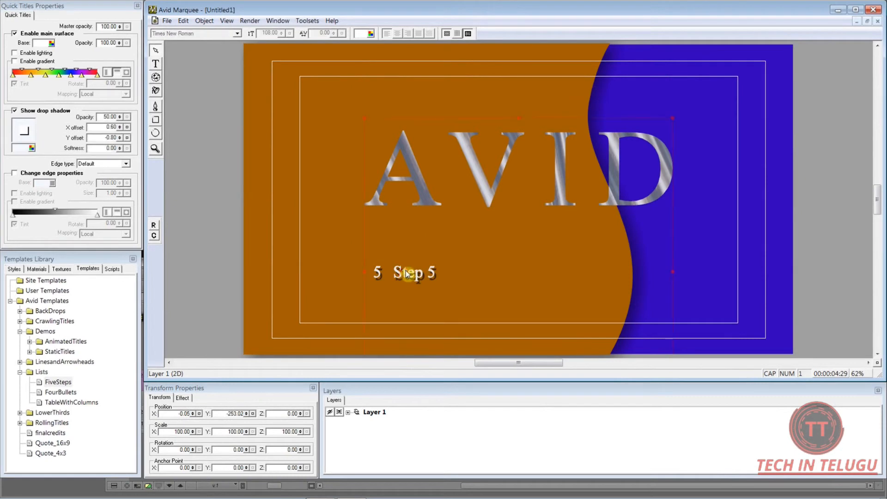
pyautogui.click(403, 276)
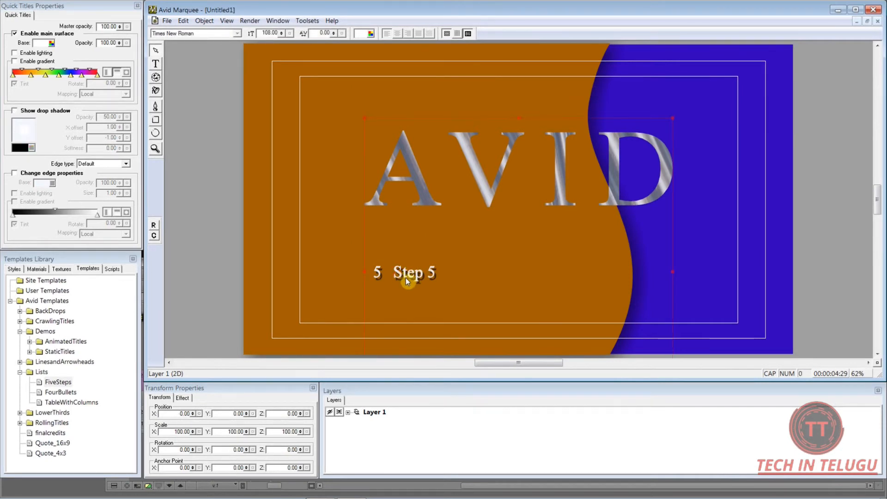
pyautogui.press('Delete')
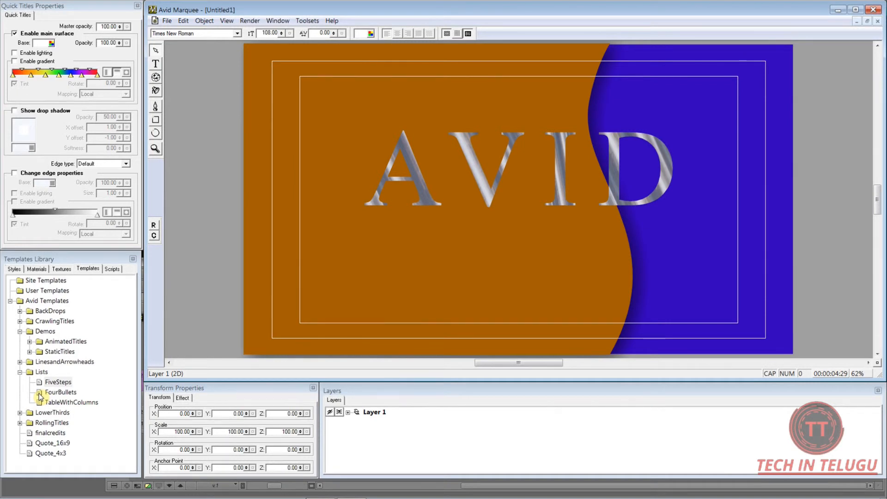
# Try out the FourBullets and TableWithColumns templates from the Lists folder on the title.
pyautogui.doubleClick(40, 396)
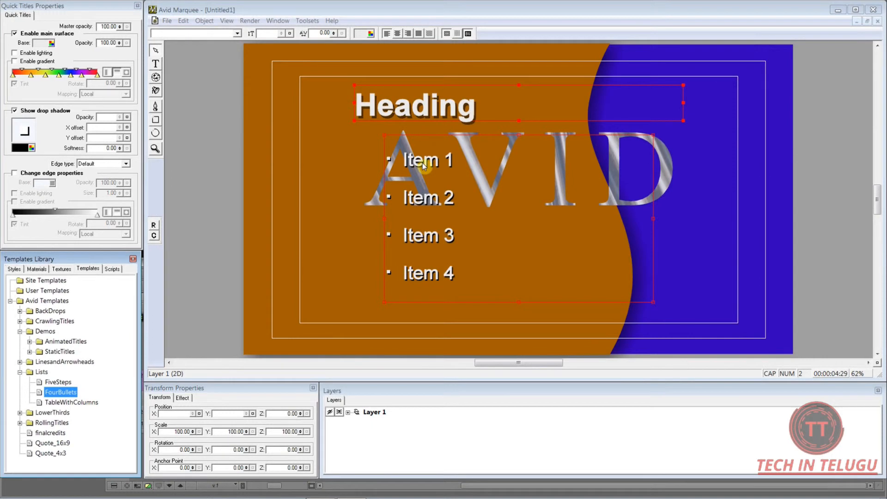
pyautogui.click(157, 64)
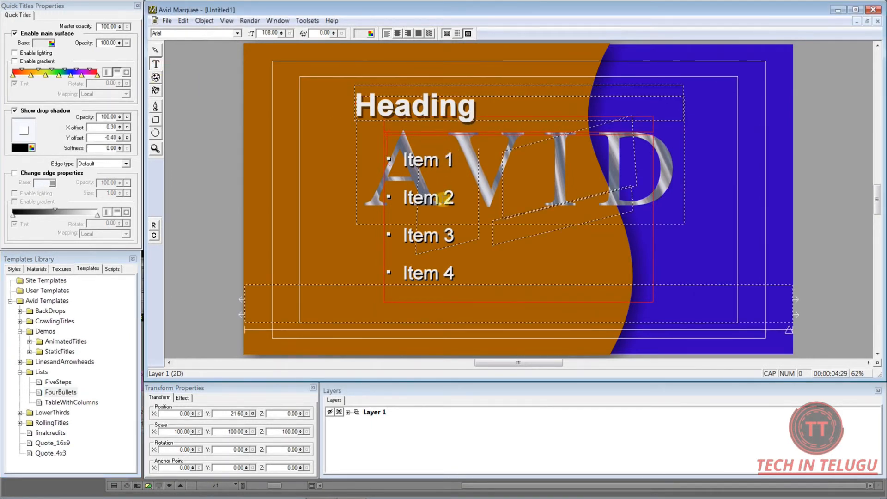
pyautogui.click(156, 77)
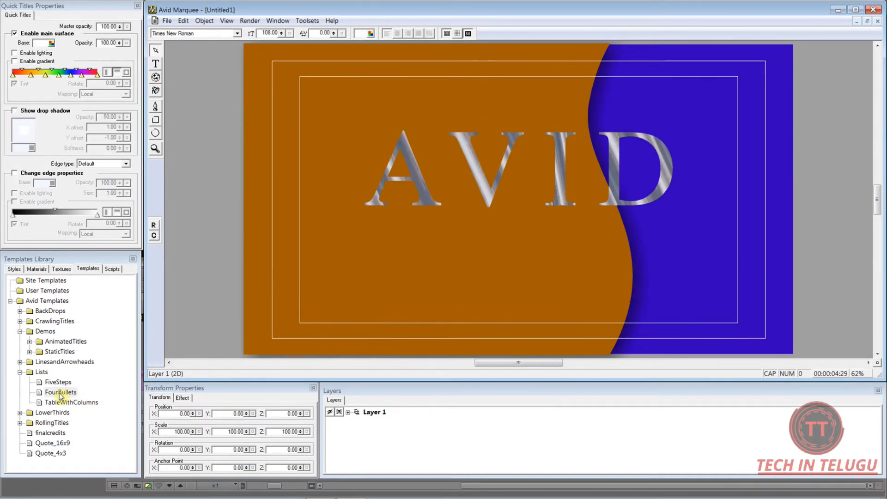
pyautogui.doubleClick(40, 405)
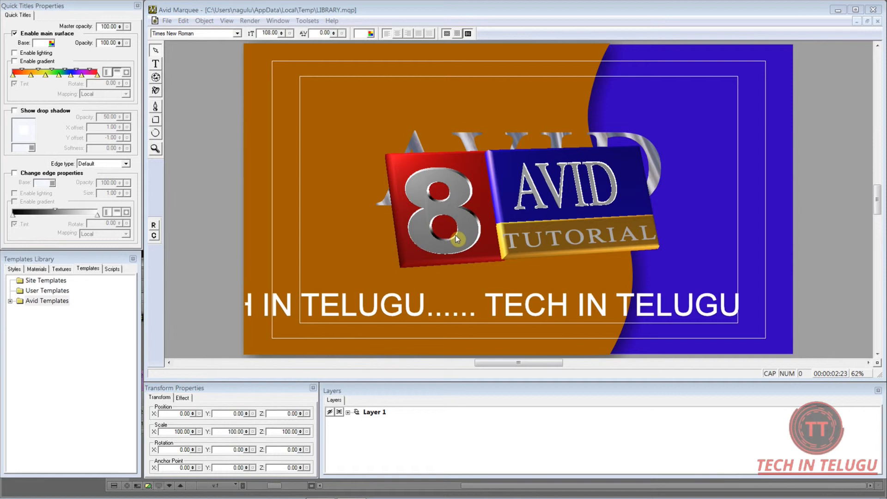
# Delete the news logo and the crawling TECH IN TELUGU text, keeping the large AVID title and background.
pyautogui.click(486, 228)
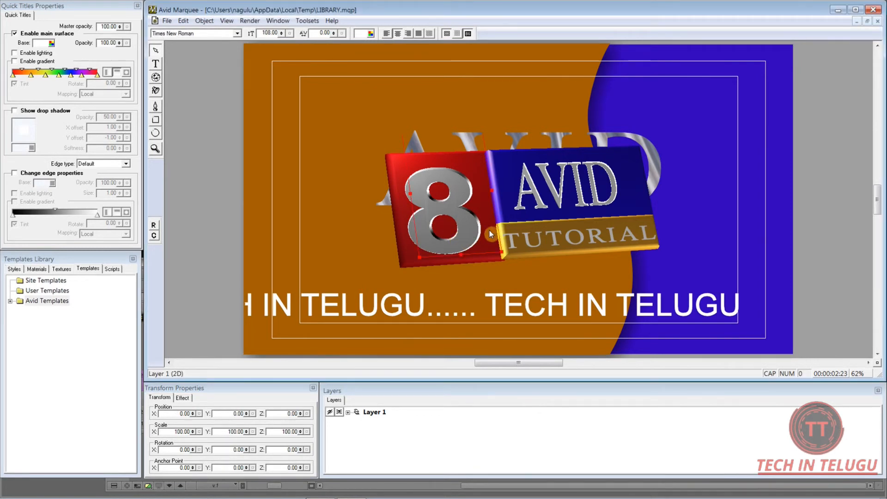
pyautogui.press('Delete')
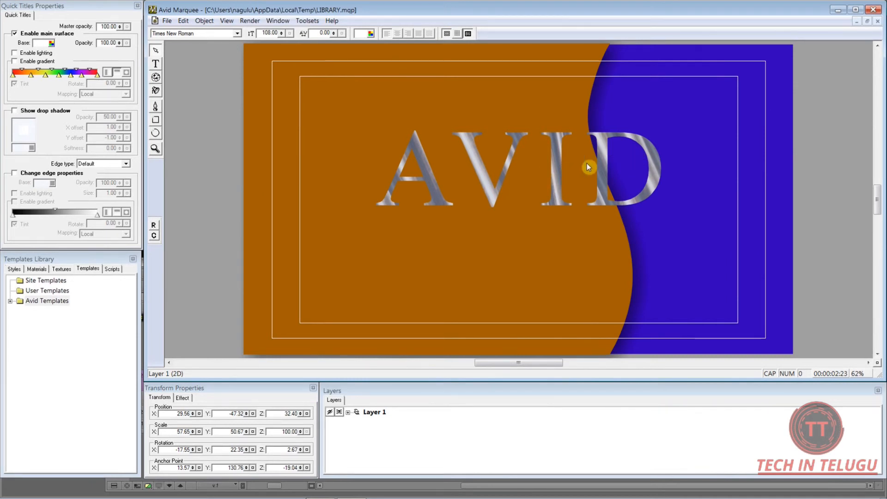
# Save the title to the Avid bin under the name LIBRARY and switch to Avid Media Composer.
pyautogui.click(168, 23)
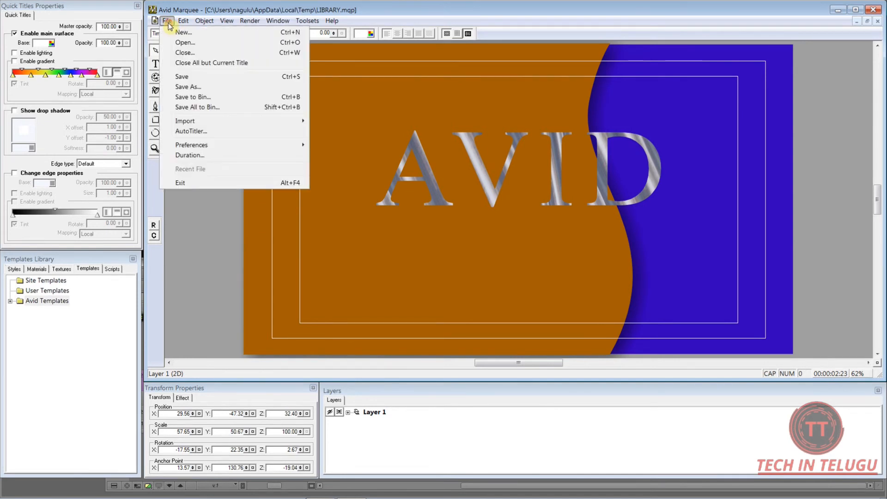
pyautogui.click(205, 98)
pyautogui.click(483, 179)
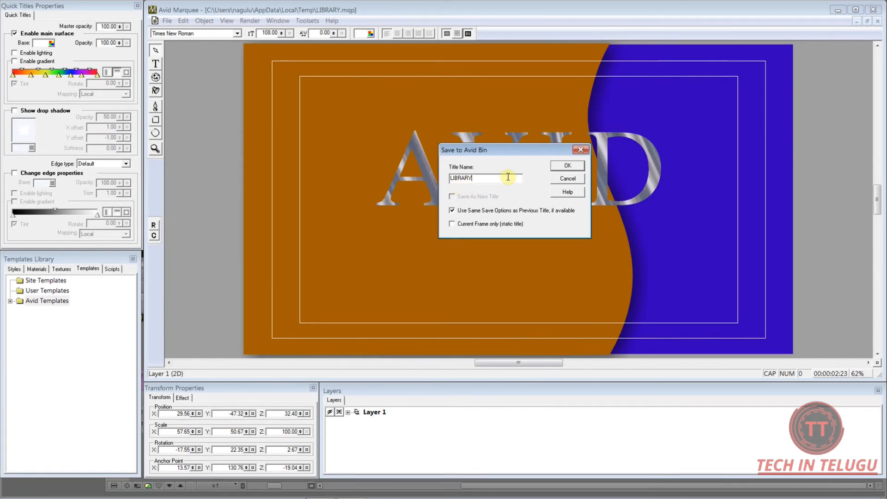
pyautogui.click(566, 166)
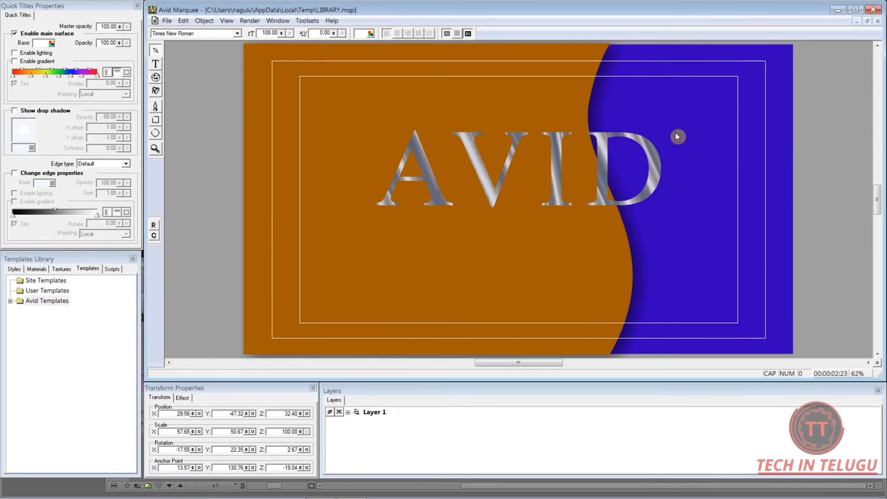
pyautogui.click(836, 11)
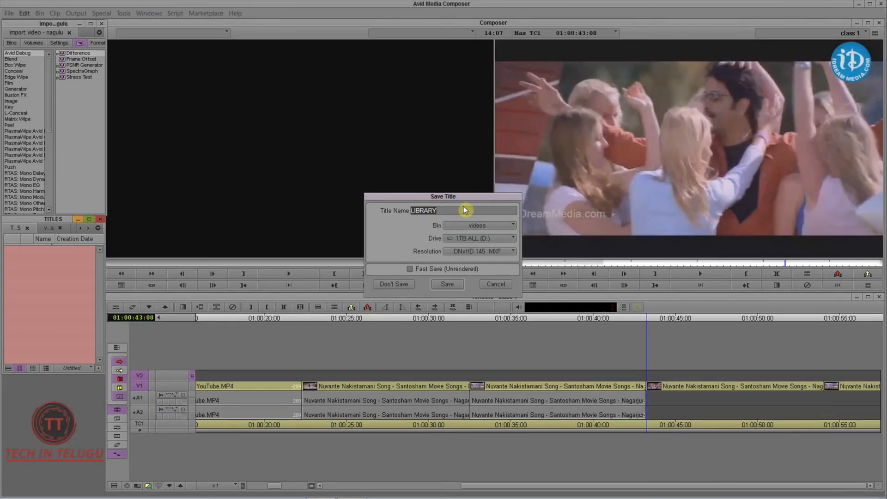
# Set the destination bin to TITLES and save the LIBRARY title there.
pyautogui.moveTo(457, 198); pyautogui.dragTo(456, 149)
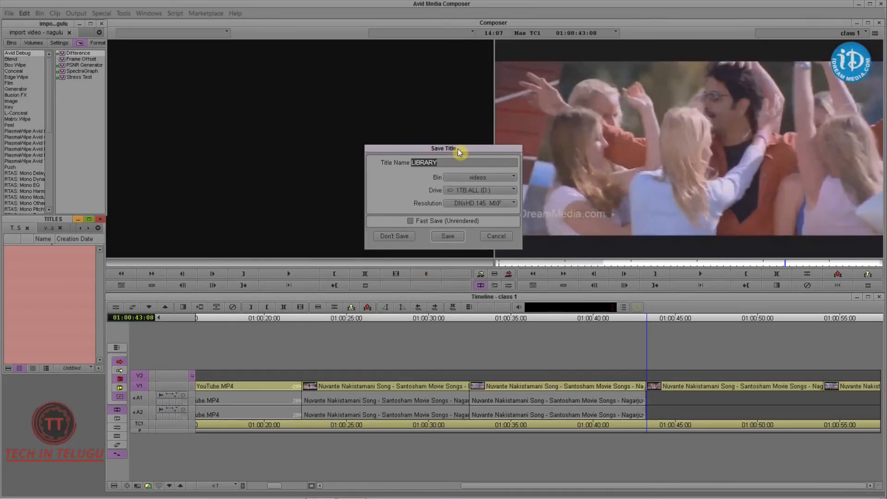
pyautogui.click(510, 178)
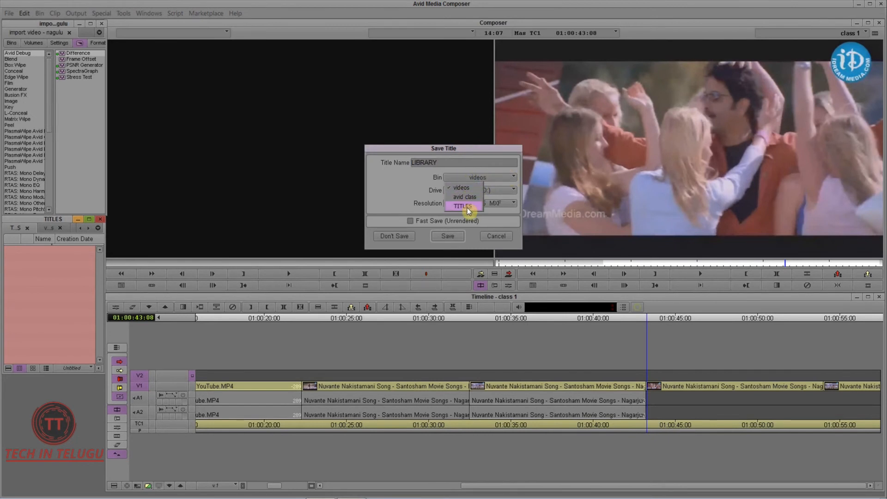
pyautogui.click(461, 207)
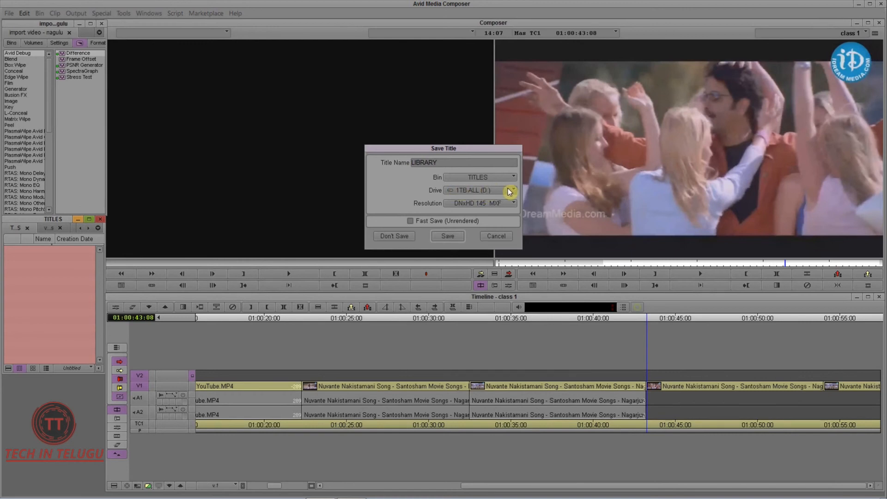
pyautogui.click(459, 240)
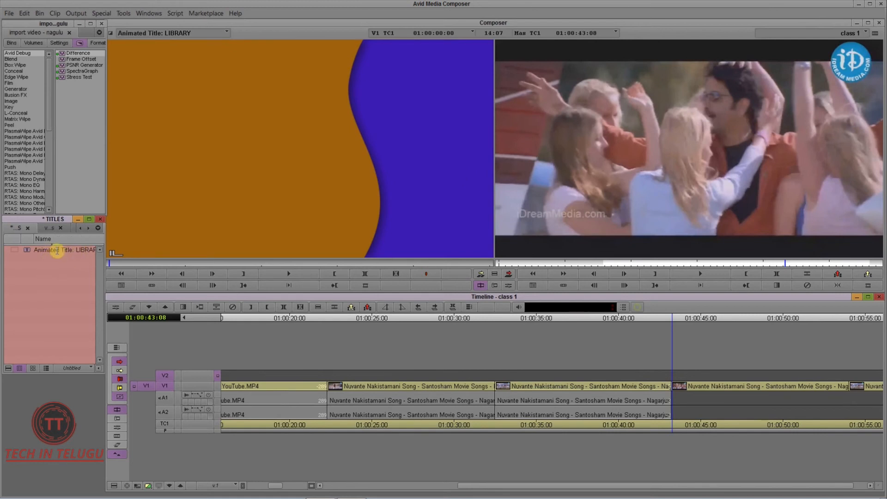
pyautogui.click(91, 252)
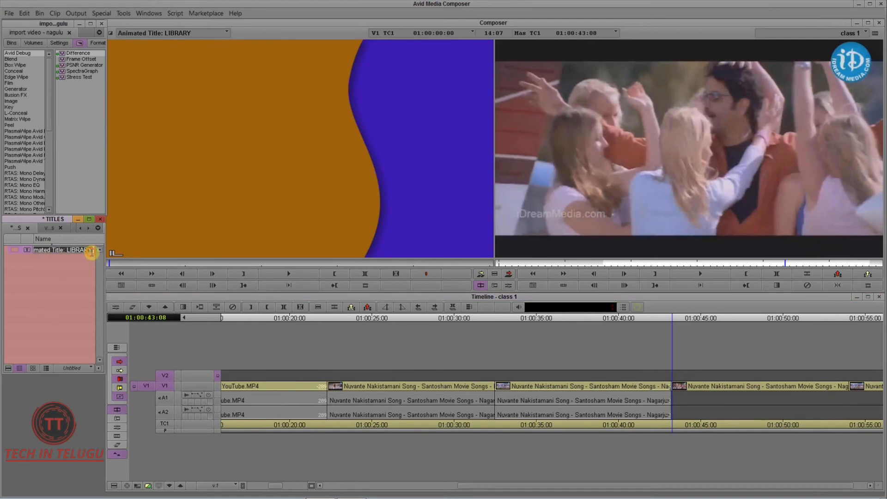
pyautogui.click(75, 261)
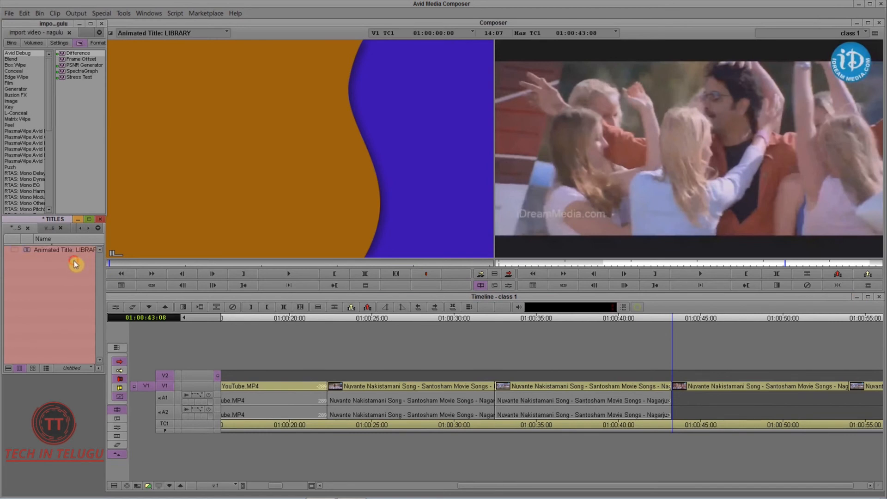
# Patch the LIBRARY title's source video to track V2 and overwrite it into the class 1 sequence at 01:00:43:07.
pyautogui.click(142, 223)
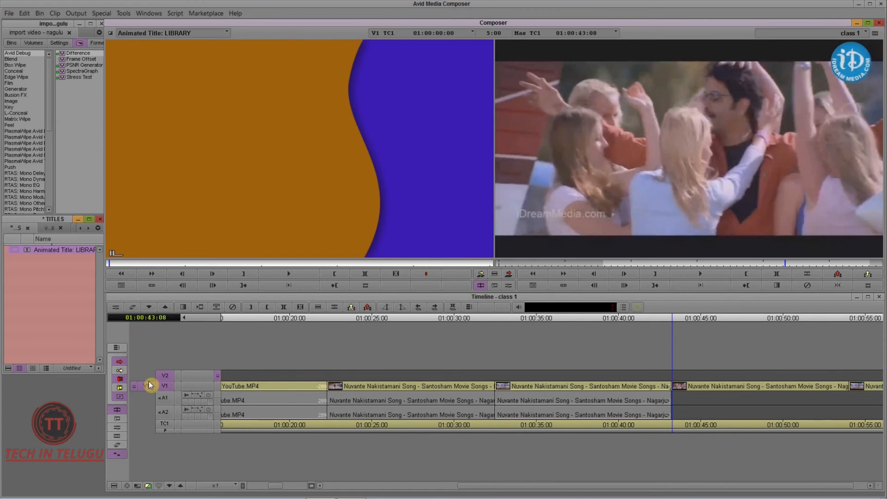
pyautogui.click(167, 376)
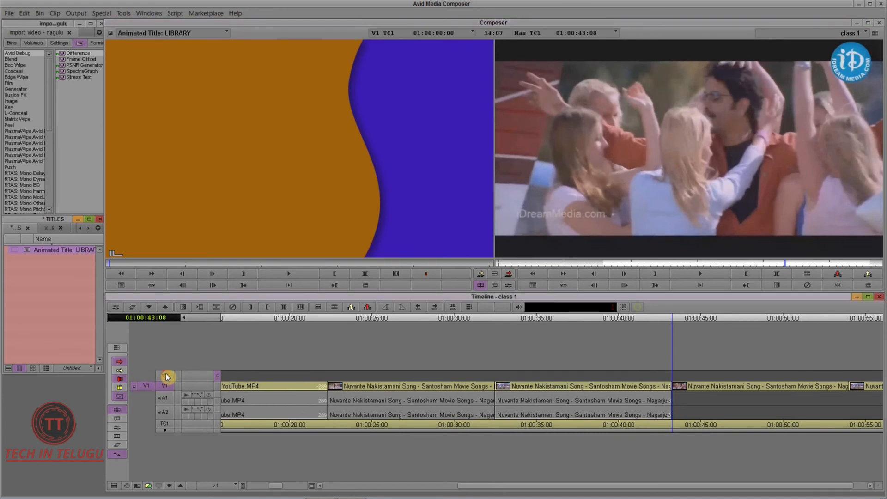
pyautogui.moveTo(148, 388); pyautogui.dragTo(166, 377)
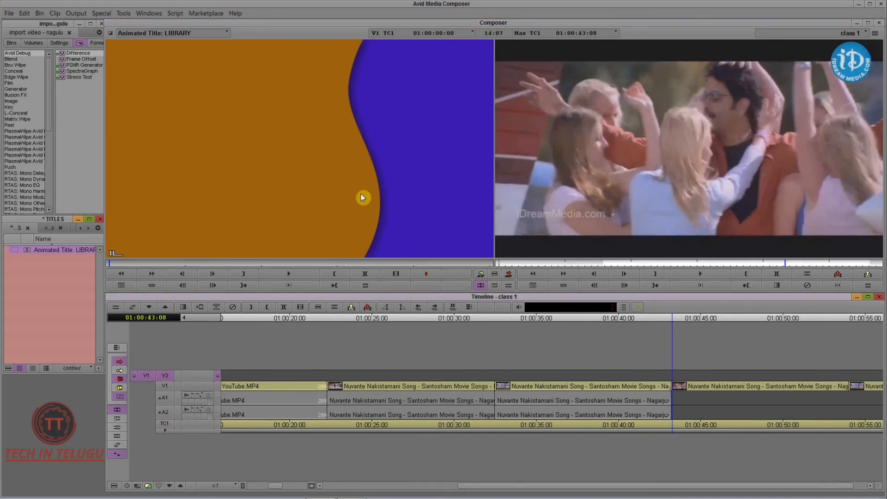
pyautogui.moveTo(306, 201); pyautogui.dragTo(672, 326)
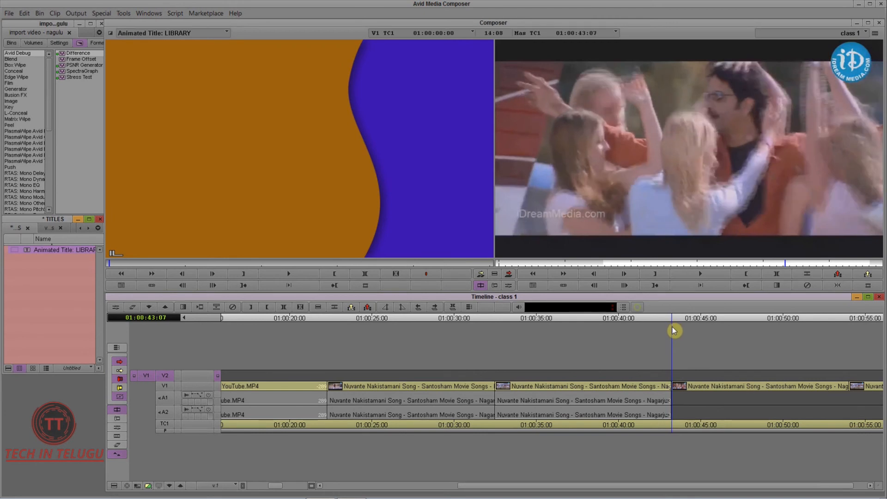
pyautogui.click(510, 276)
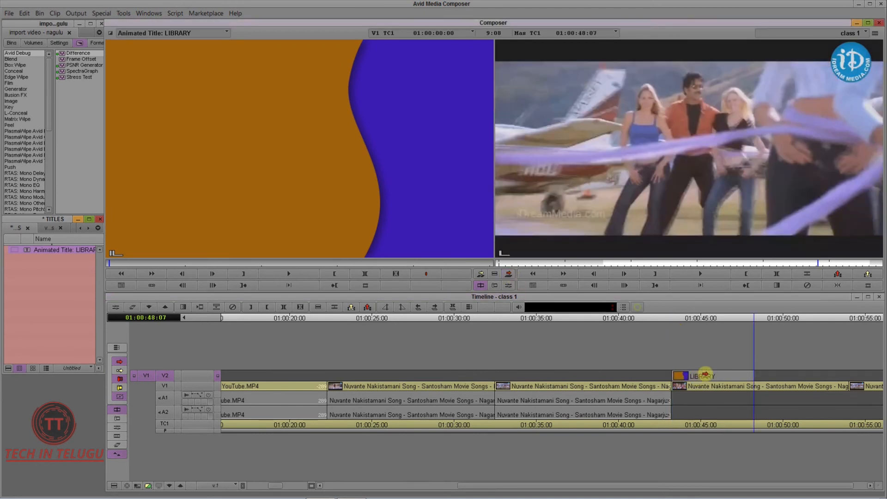
# Play the sequence across the LIBRARY title on V2 and return the playhead to just before the title.
pyautogui.click(668, 318)
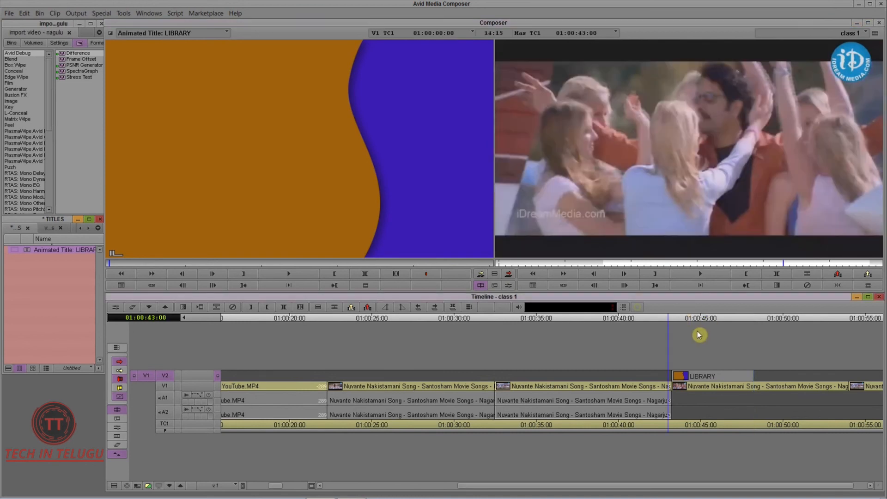
pyautogui.press('space')
pyautogui.click(714, 336)
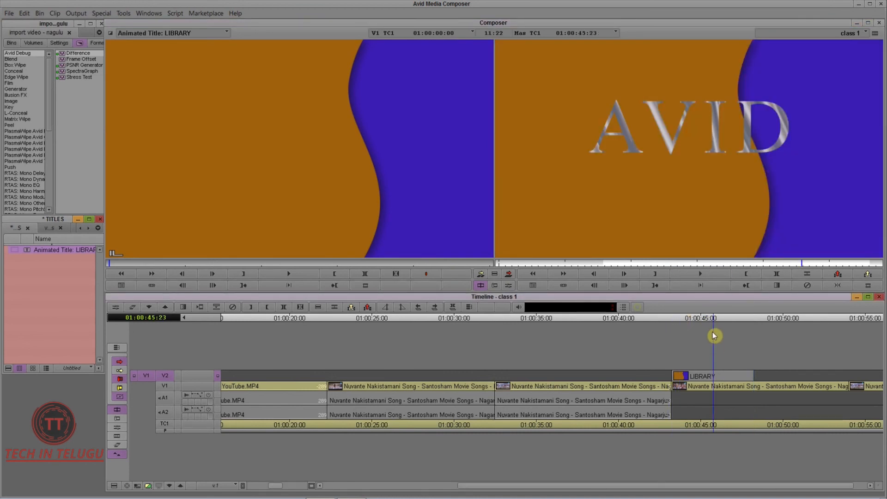
pyautogui.moveTo(712, 321); pyautogui.dragTo(673, 319)
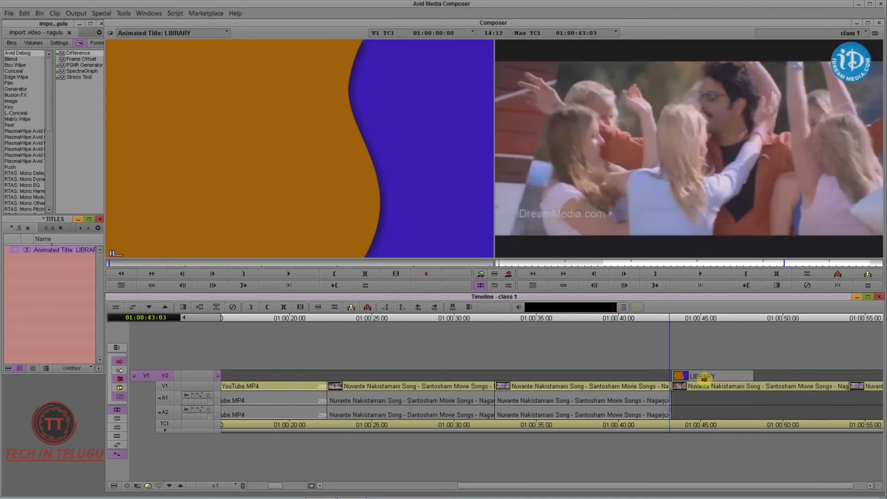
# Render the LIBRARY title clip on V2 using the 1TB ALL (D:) drive.
pyautogui.click(704, 376)
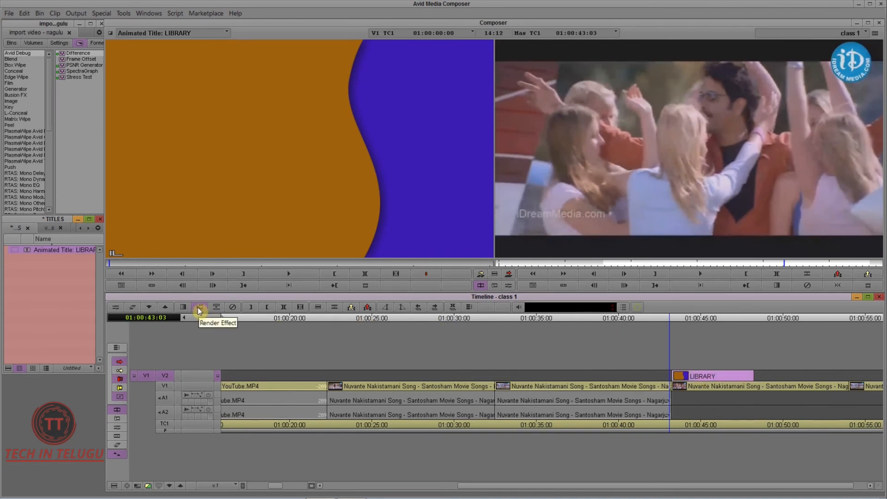
pyautogui.moveTo(199, 307)
pyautogui.mouseDown()
pyautogui.moveTo(694, 391)
pyautogui.moveTo(699, 377)
pyautogui.moveTo(317, 339)
pyautogui.moveTo(206, 323)
pyautogui.moveTo(200, 312)
pyautogui.mouseUp()
pyautogui.click(199, 308)
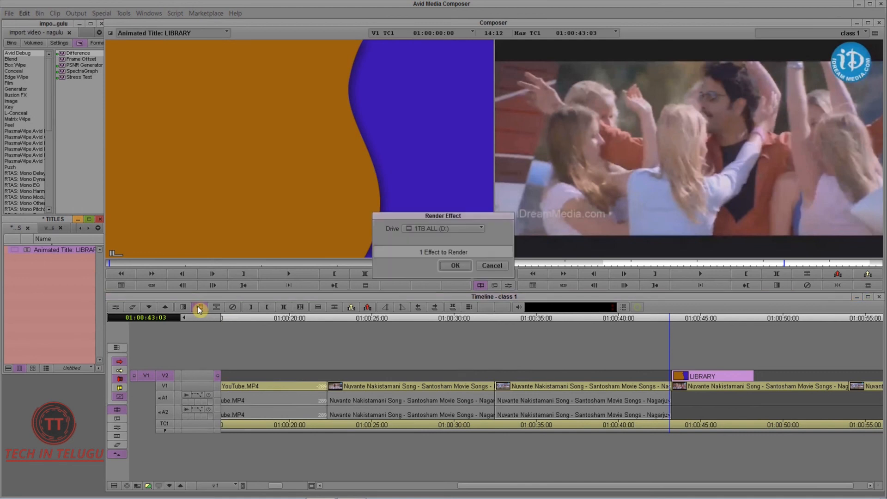
pyautogui.click(454, 266)
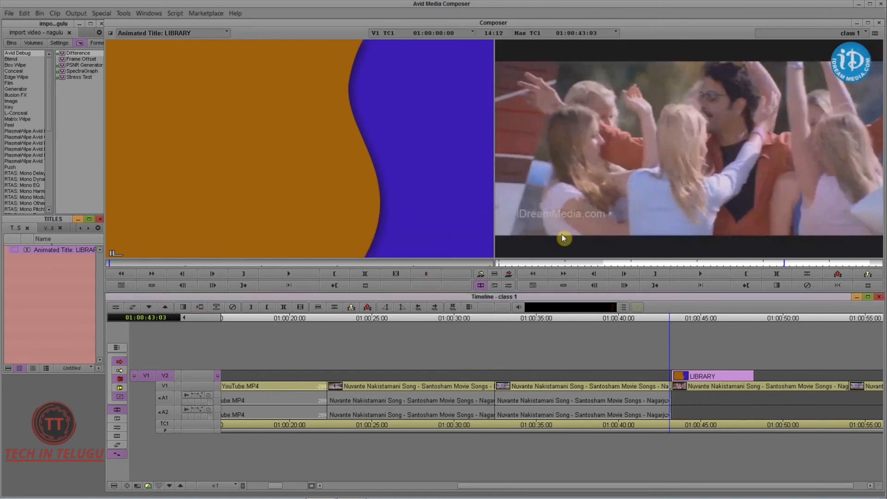
# Play back the rendered LIBRARY title, park the playhead at 01:00:44:05 inside it, and switch to Avid Marquee.
pyautogui.click(664, 321)
pyautogui.press('space')
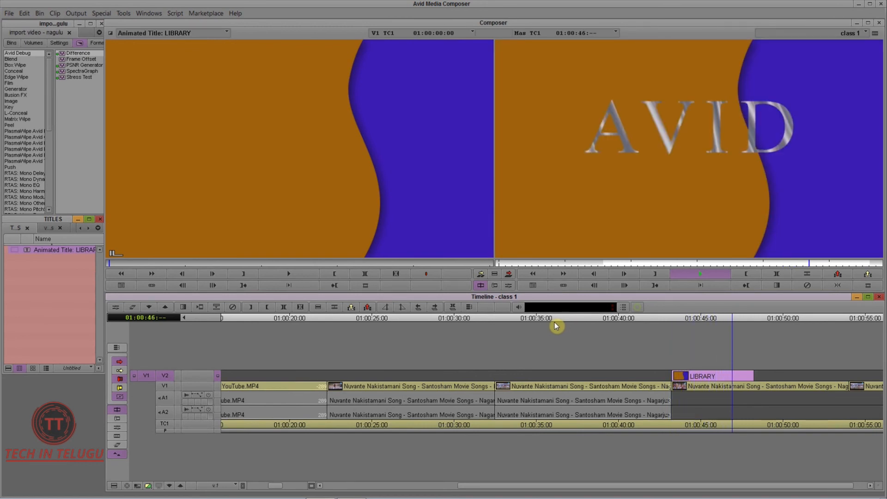
pyautogui.press('space')
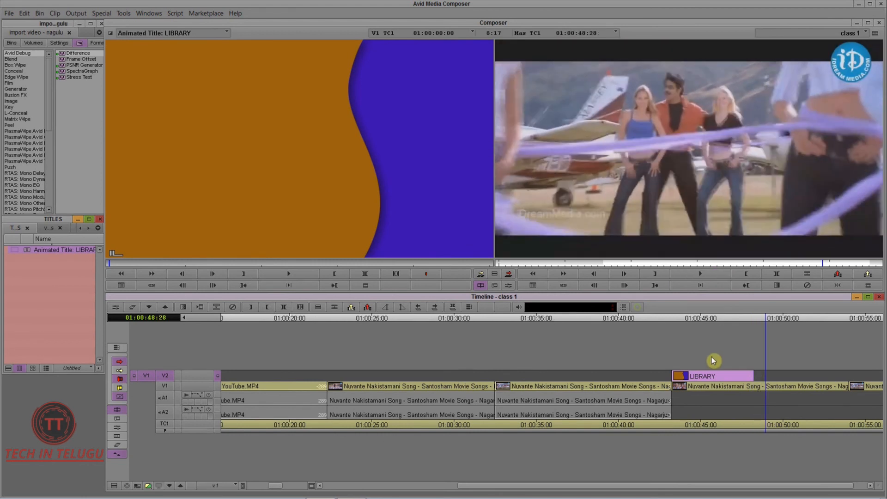
pyautogui.click(688, 354)
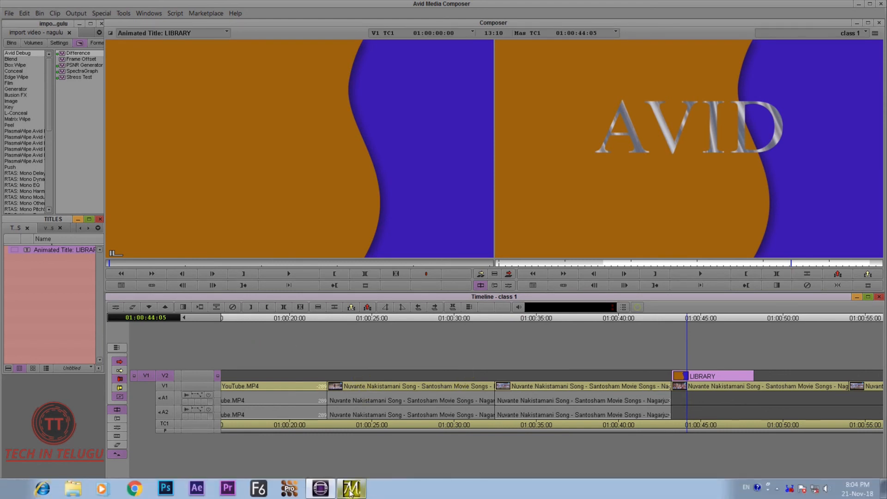
pyautogui.click(351, 487)
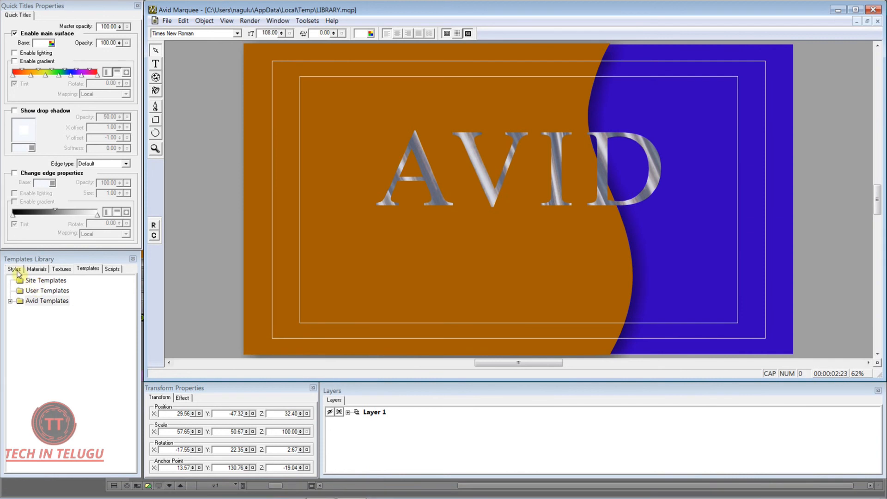